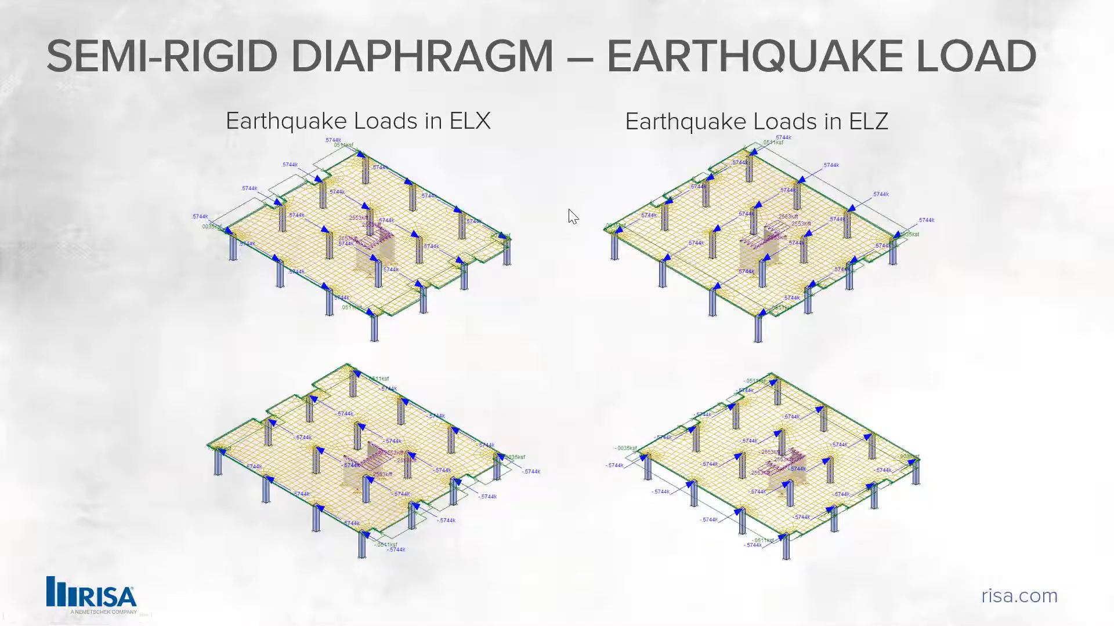
Switch to RISAFloor, open the Diaphragms spreadsheet and select the Type setting of the Floor 2 diaphragm.
key("alt+Tab")
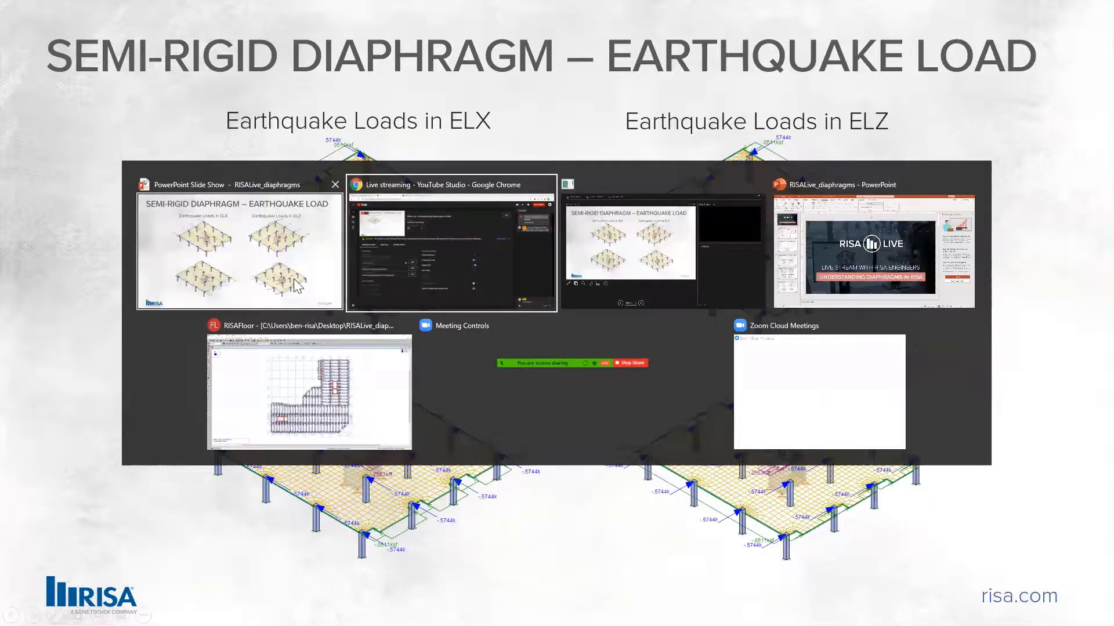
left_click(299, 374)
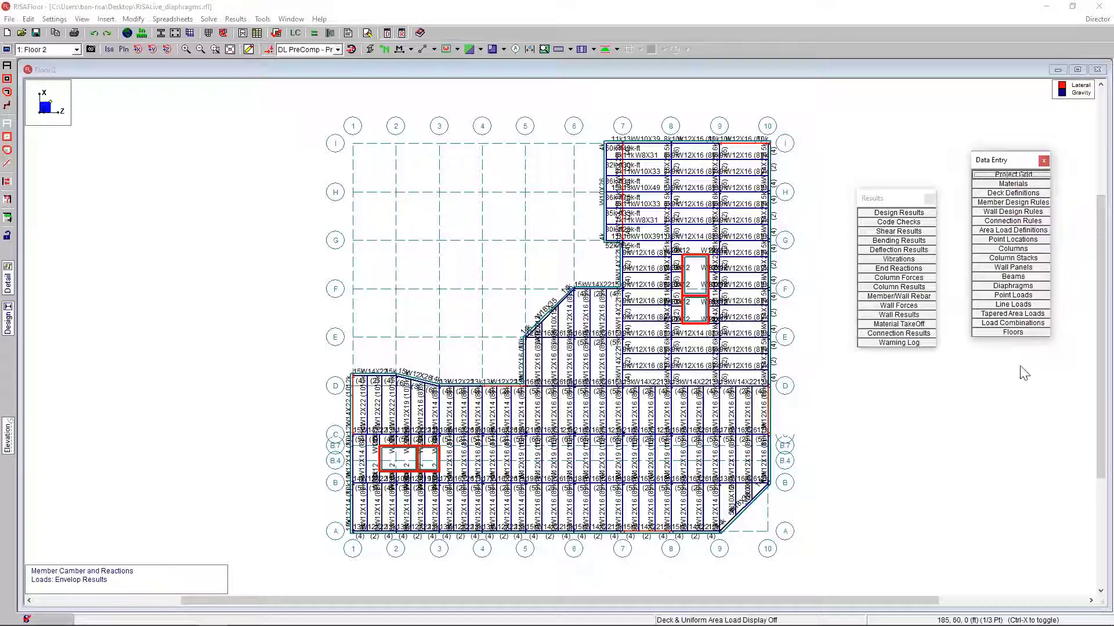
left_click(1032, 287)
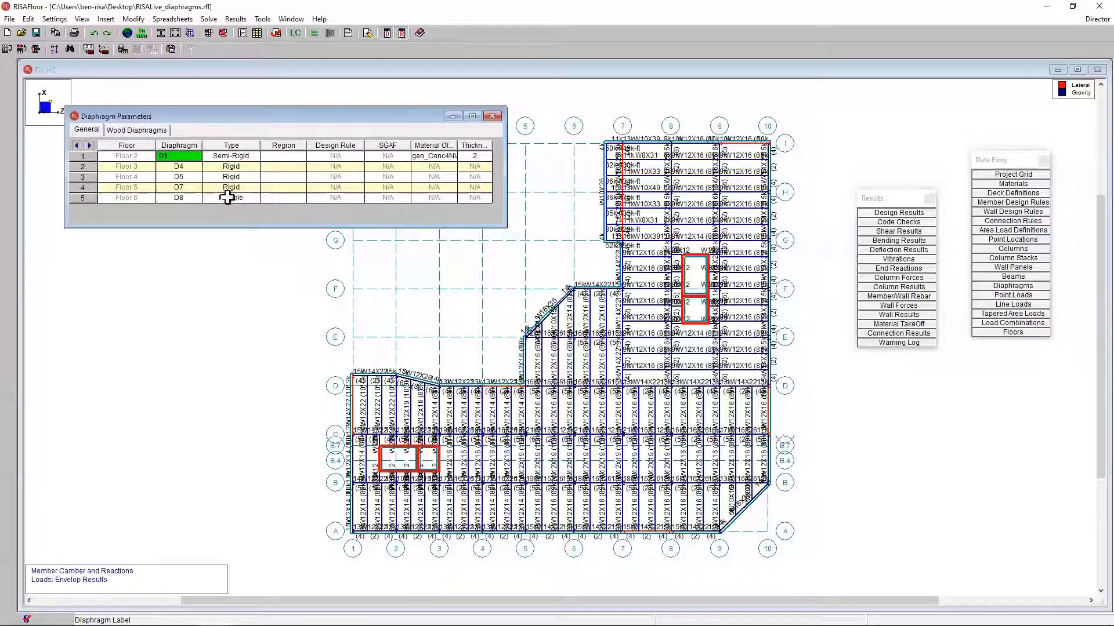
left_click(247, 157)
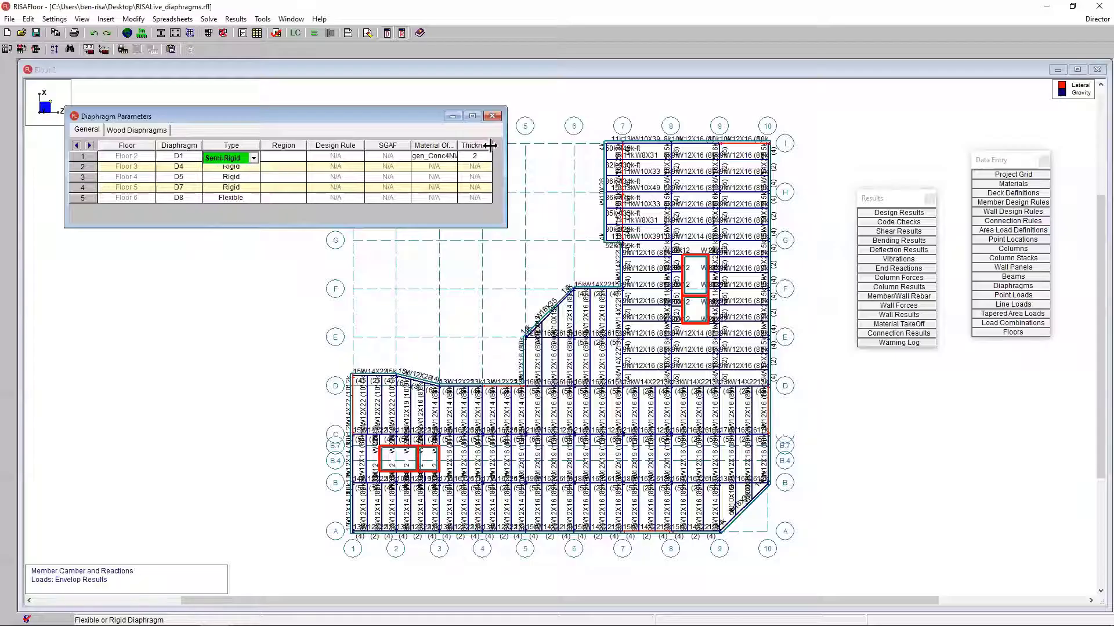
Widen the diaphragm spreadsheet and its material and thickness columns to examine the Floor 2 semi-rigid properties, and close it.
left_click_drag(505, 145, 578, 145)
left_click_drag(459, 141, 485, 143)
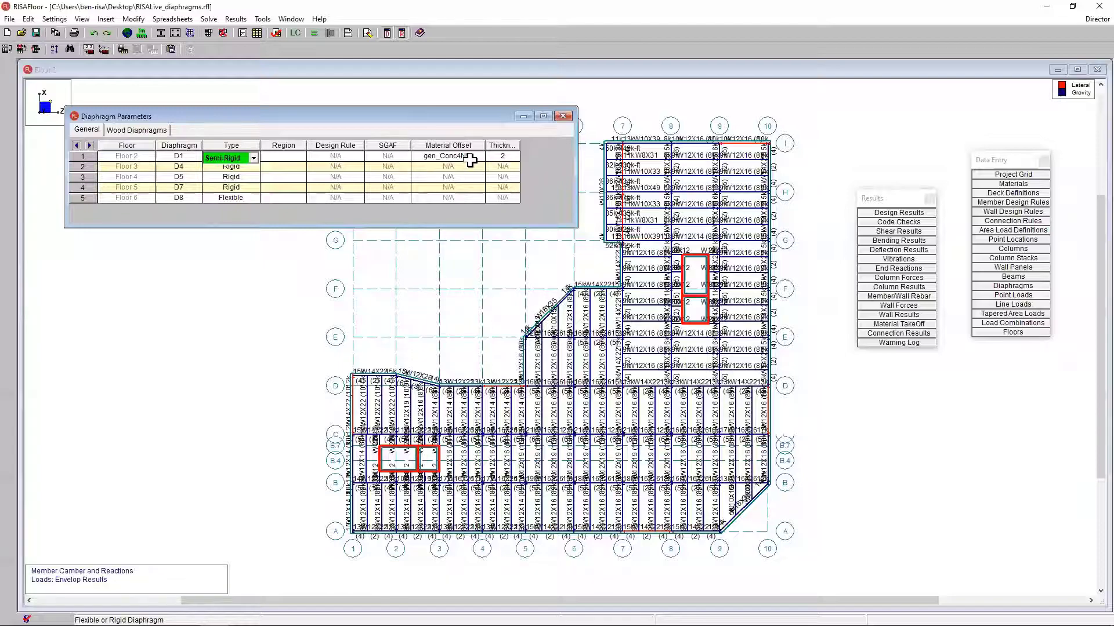
left_click(502, 156)
left_click_drag(519, 145, 529, 145)
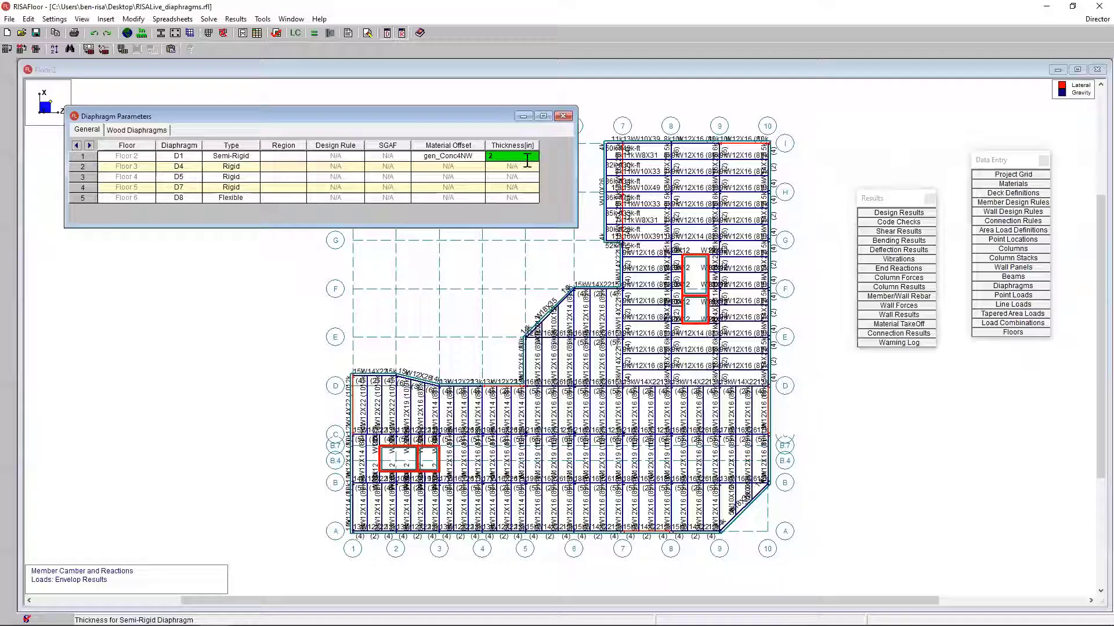
left_click(526, 157)
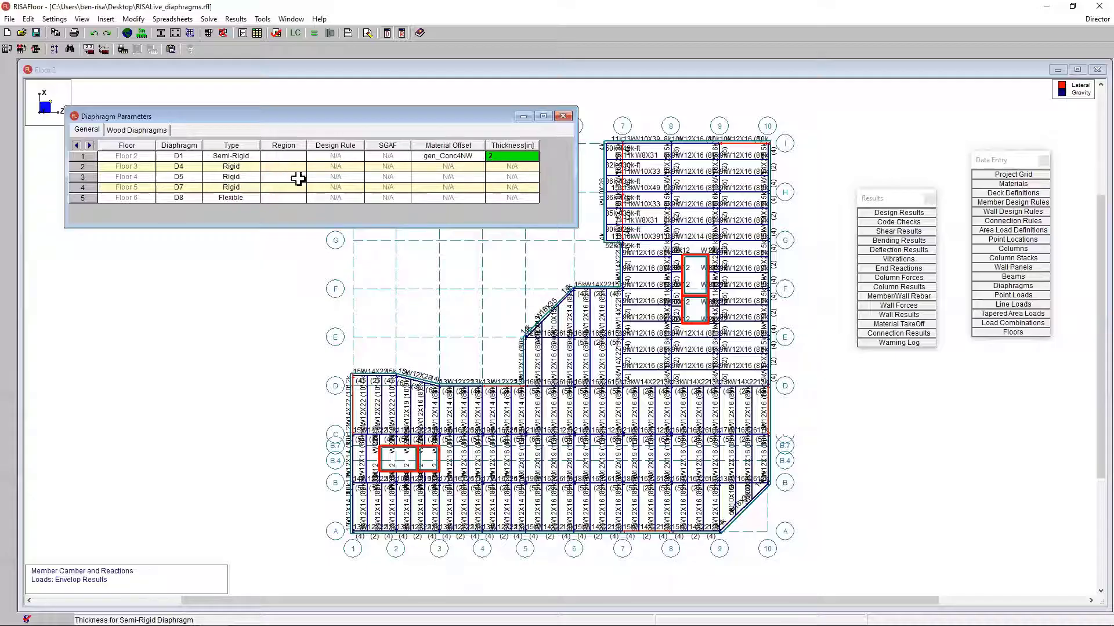
left_click(562, 116)
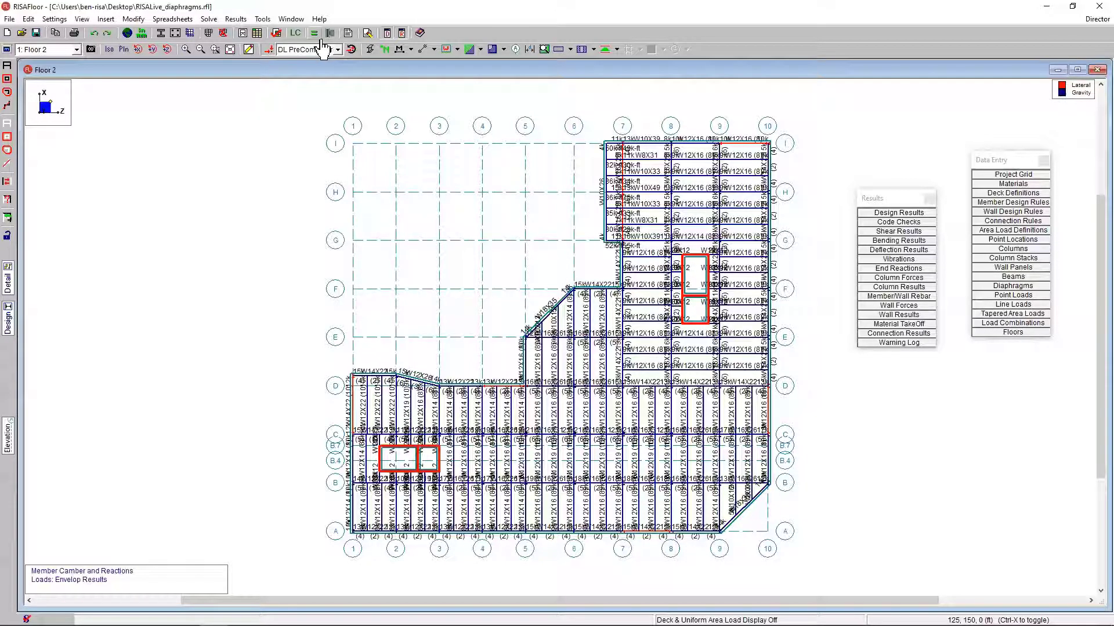
Transfer the floor model to RISA-3D, accepting the existing wind load parameters and the file version warning.
left_click(1091, 21)
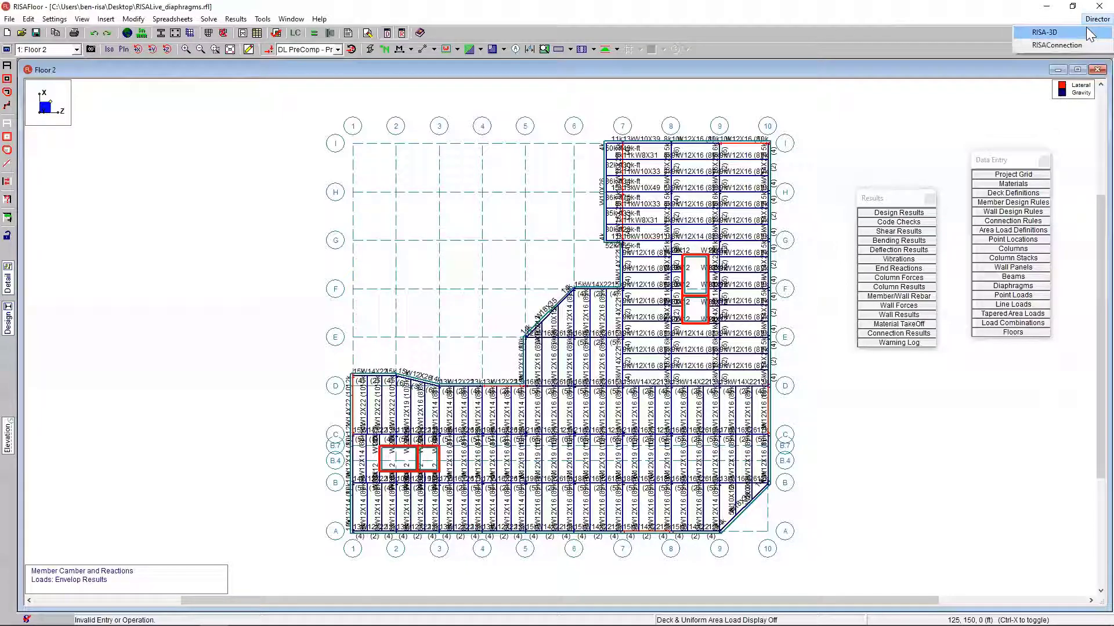
left_click(1089, 34)
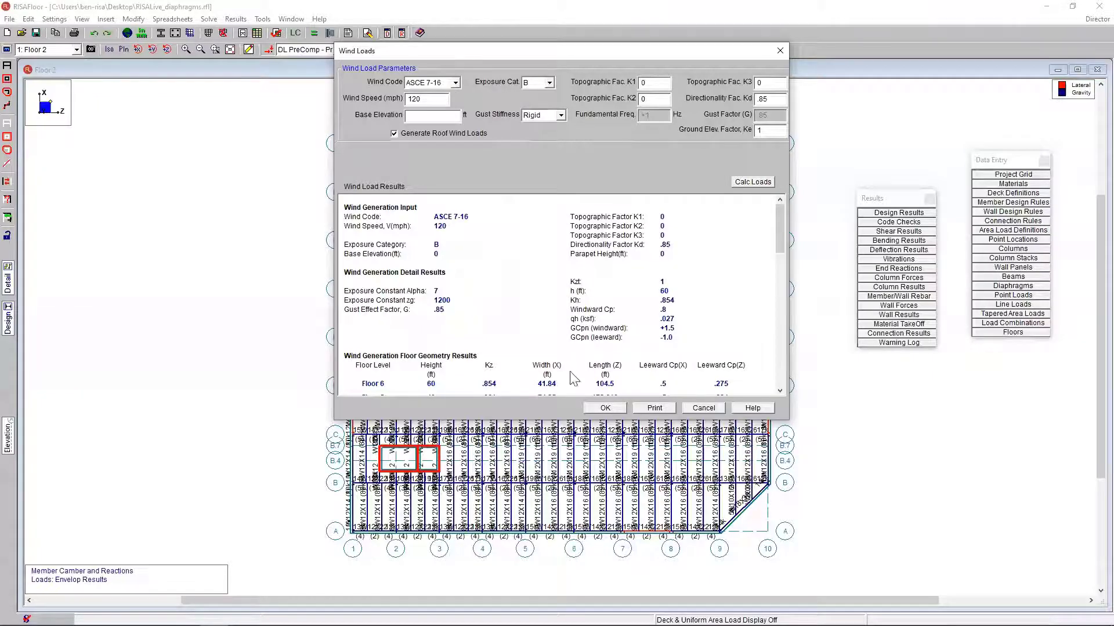
left_click(597, 408)
left_click(605, 368)
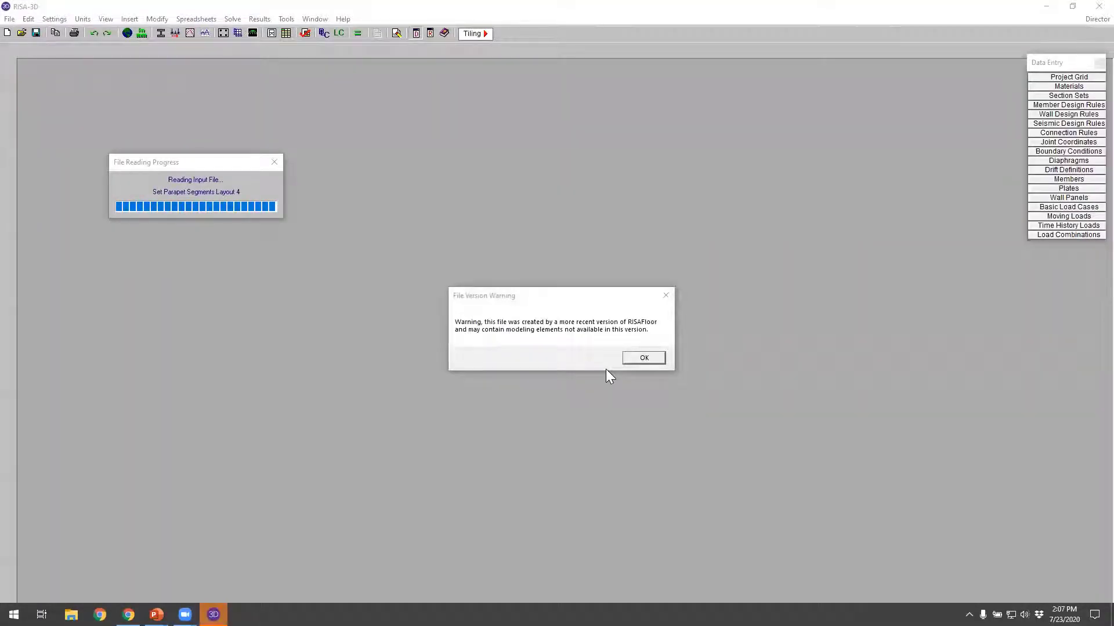
left_click(632, 358)
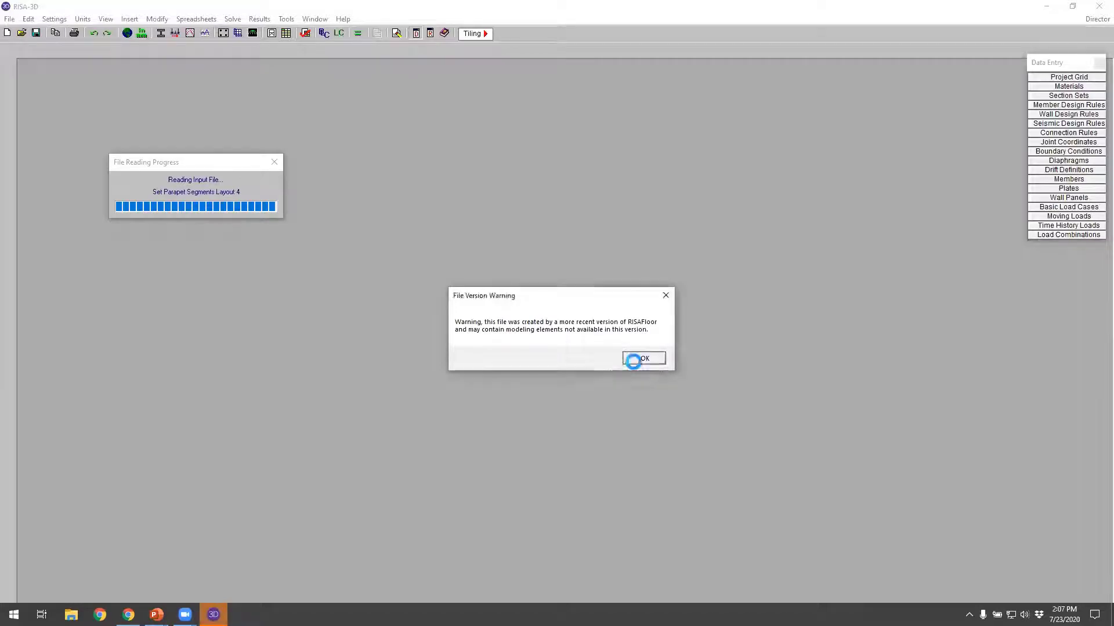
left_click(636, 359)
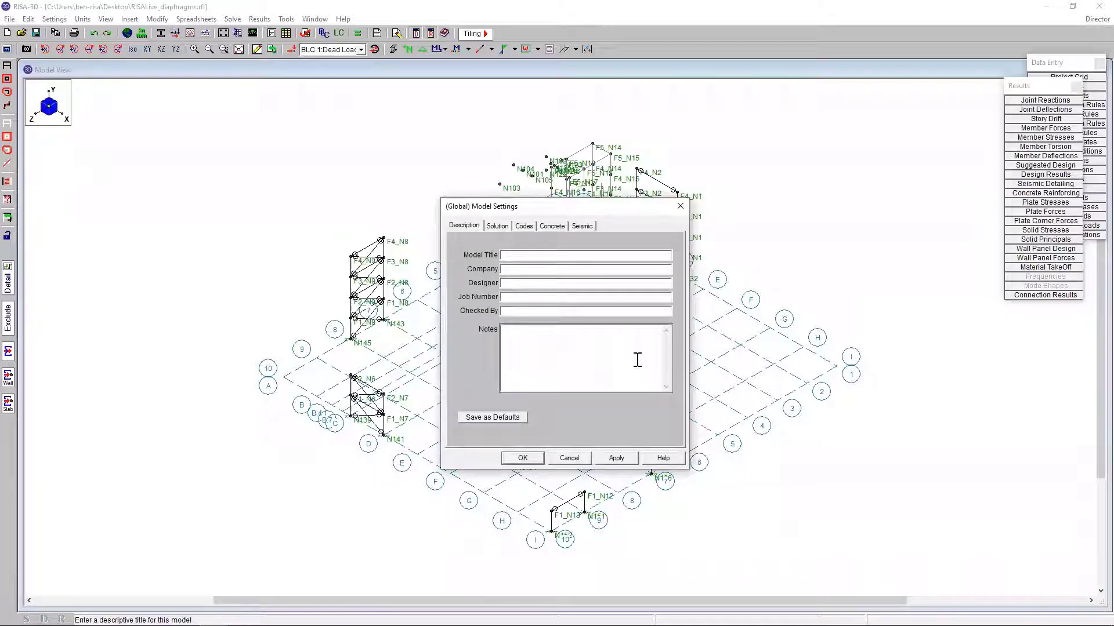
Accept the global model settings unchanged and close the warning log and joint reaction results.
left_click(522, 458)
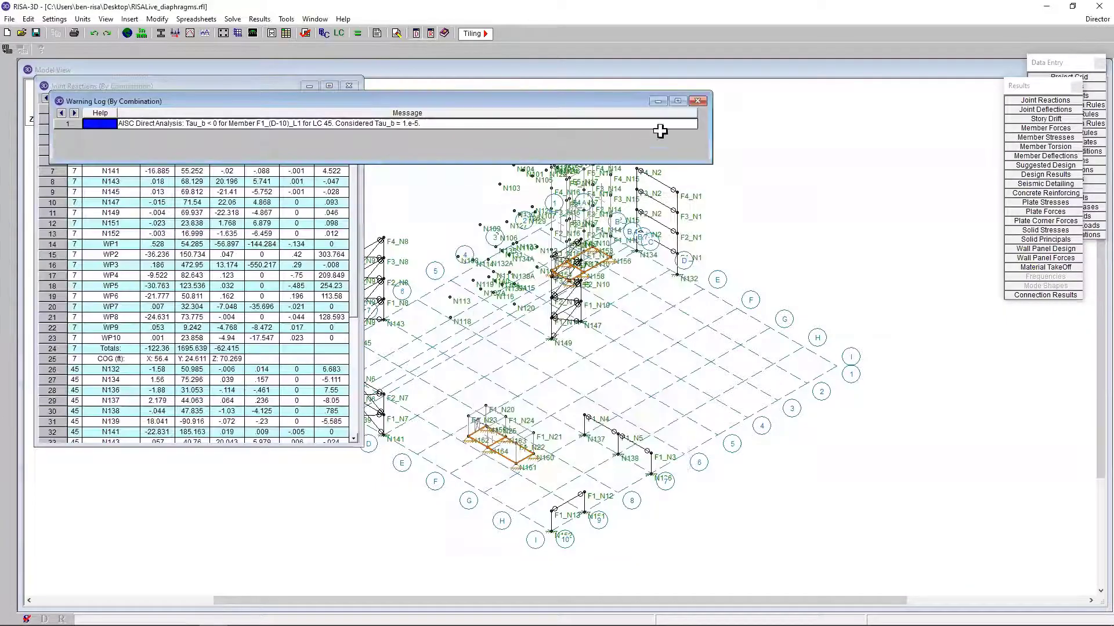
left_click(697, 101)
left_click(349, 86)
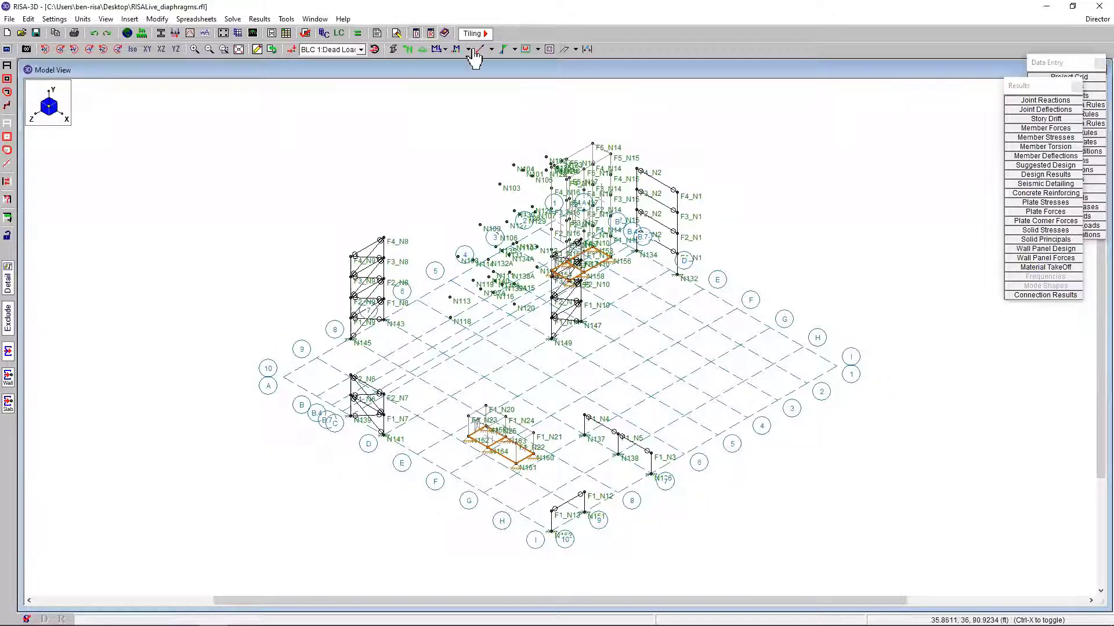
Hide the joint labels and show rendered members, wall panels and diaphragm outlines in the model view.
left_click(408, 49)
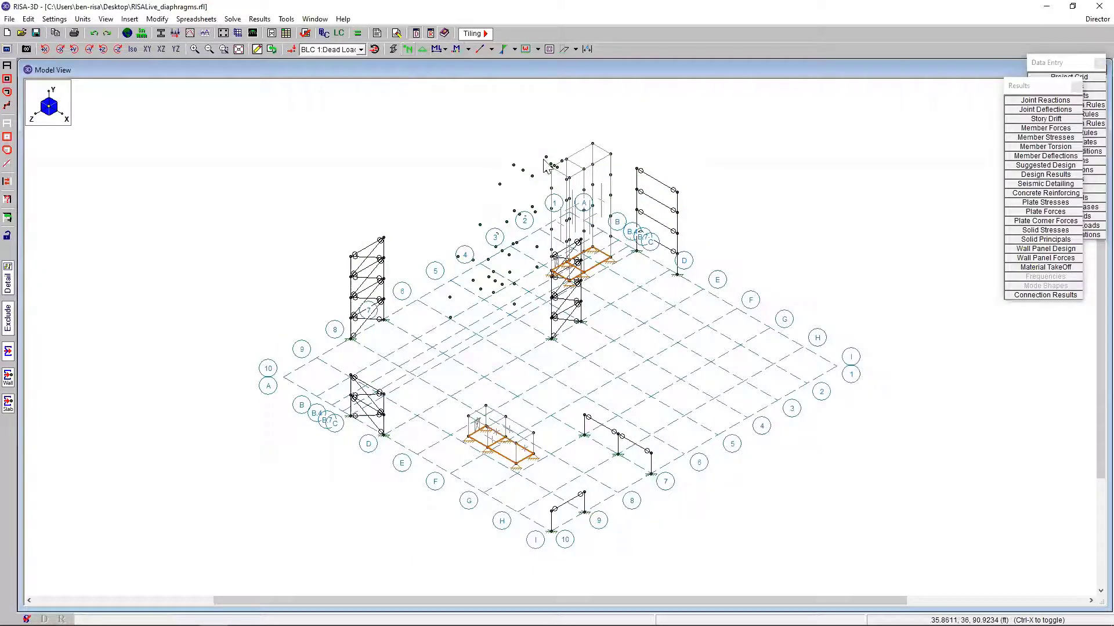
left_click(392, 49)
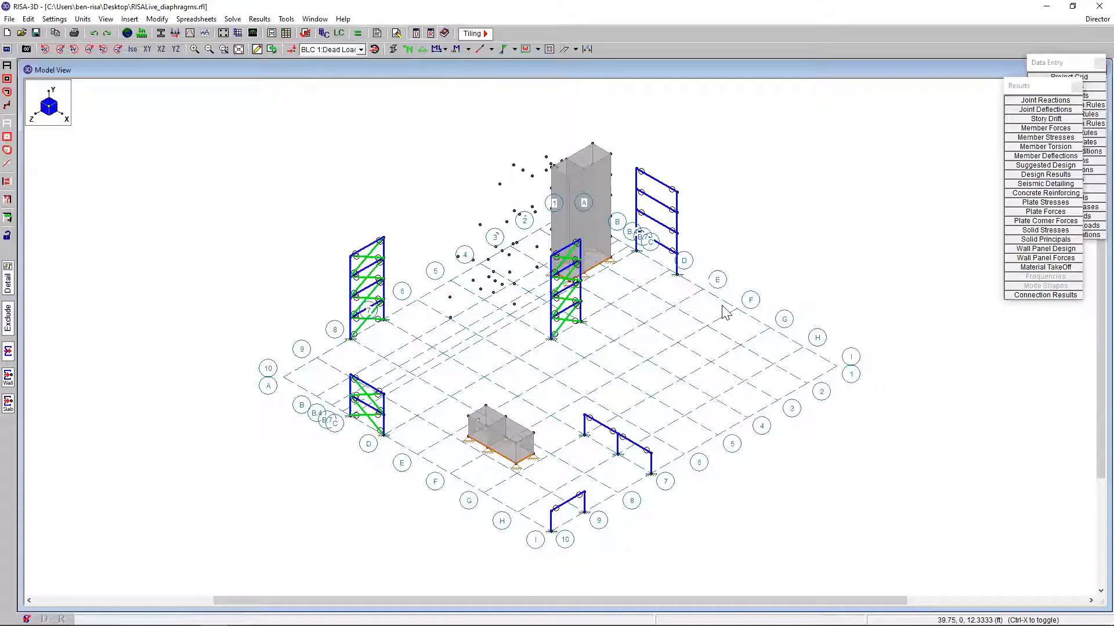
left_click(549, 49)
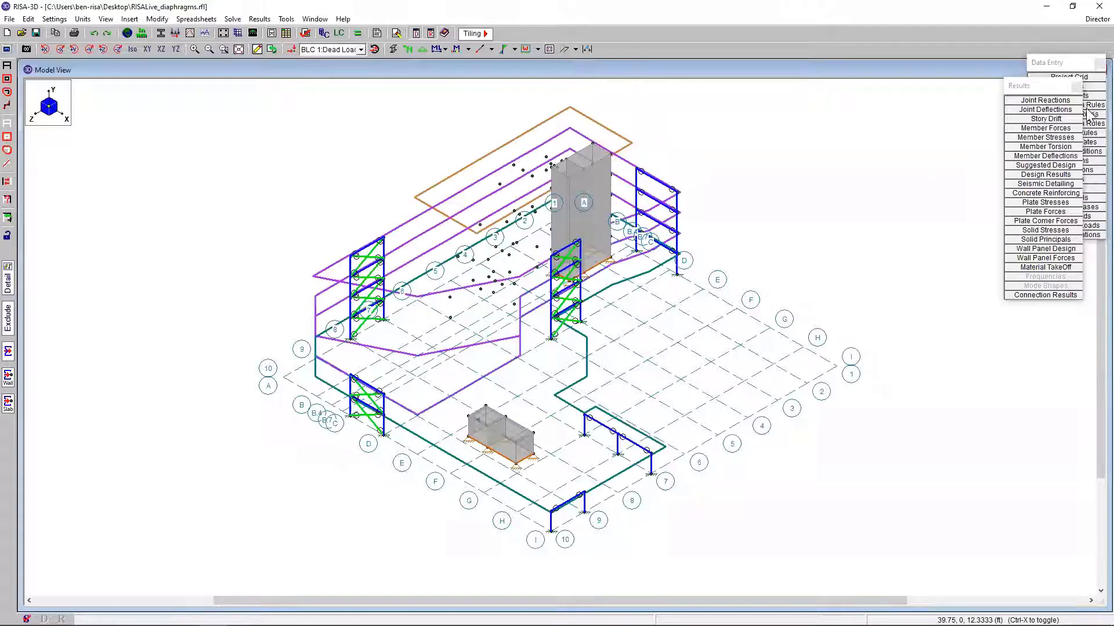
Separate the overlapping Results and Data Entry palettes, open the Diaphragms spreadsheet and bring its first columns into view.
left_click_drag(1042, 87, 903, 112)
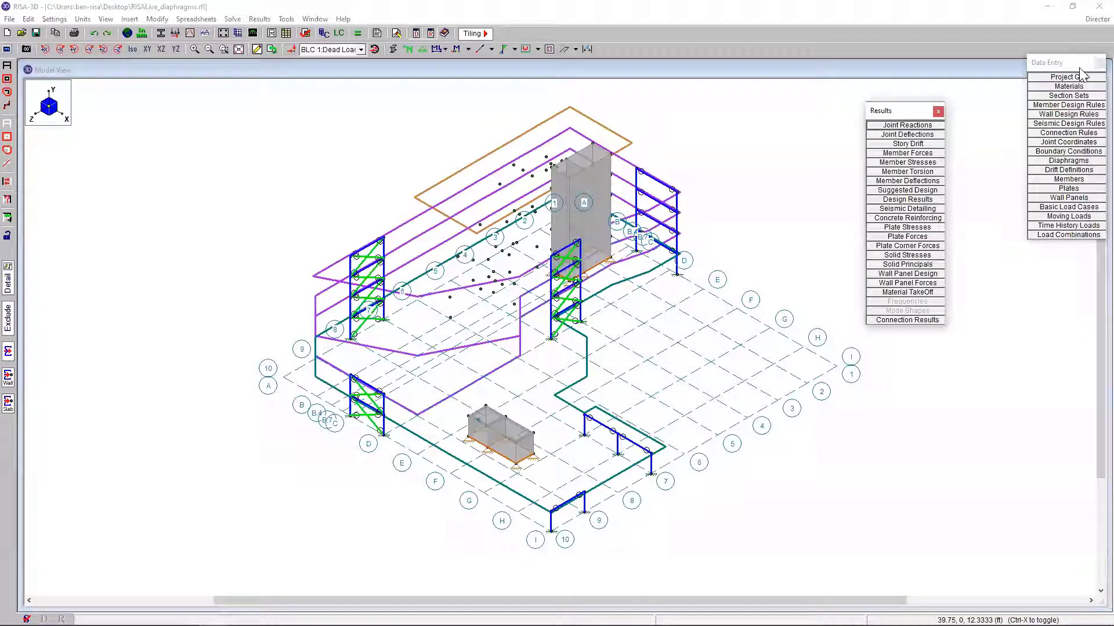
left_click_drag(1079, 68, 1016, 130)
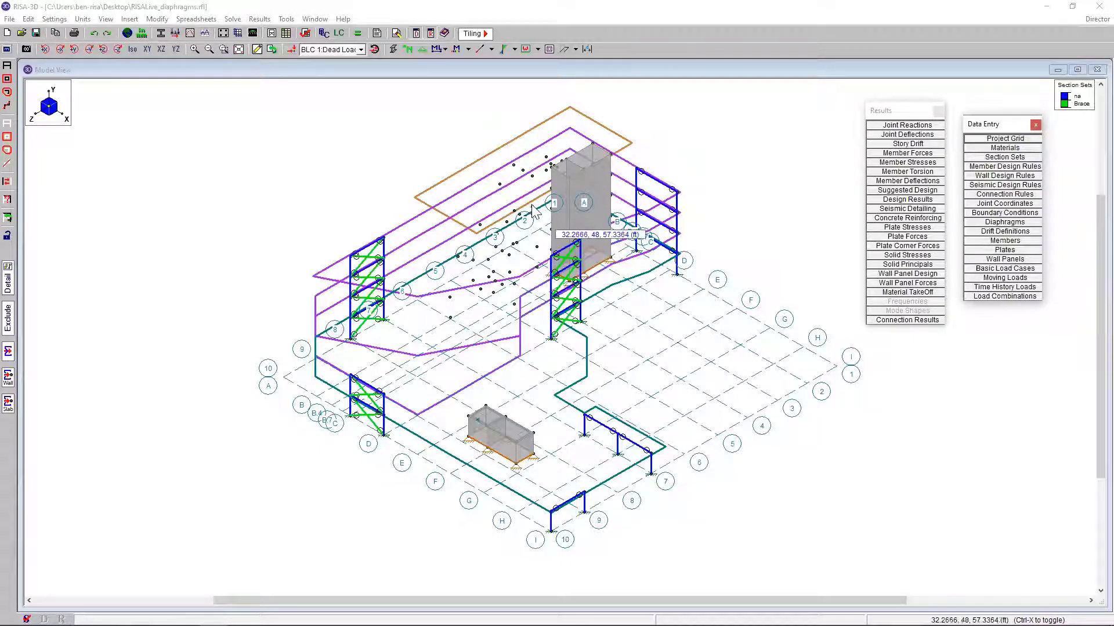
left_click(1021, 224)
left_click_drag(771, 117, 462, 194)
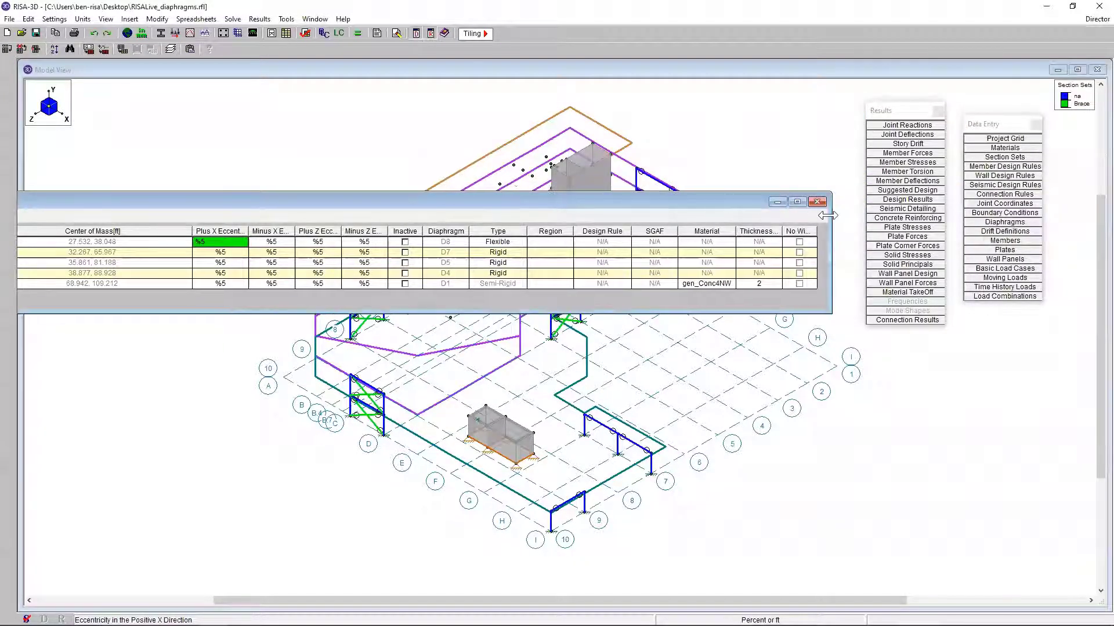
left_click_drag(836, 215, 496, 214)
double_click(369, 204)
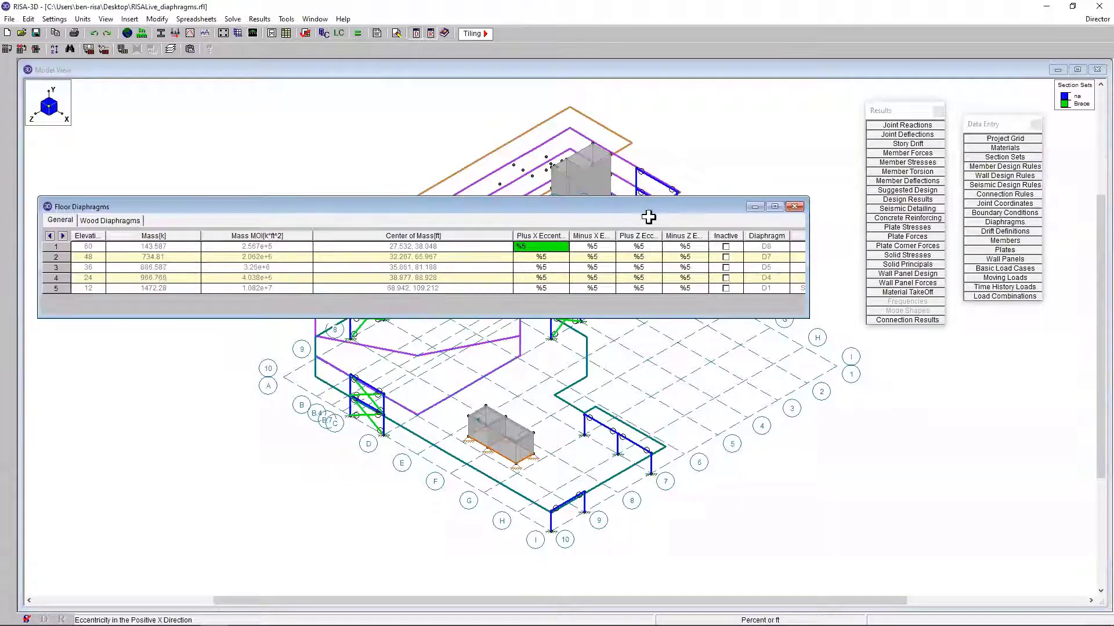
Narrow the mass columns and widen the Floor Diaphragms window to examine diaphragm types, material and thickness, and close it.
left_click_drag(202, 236, 167, 236)
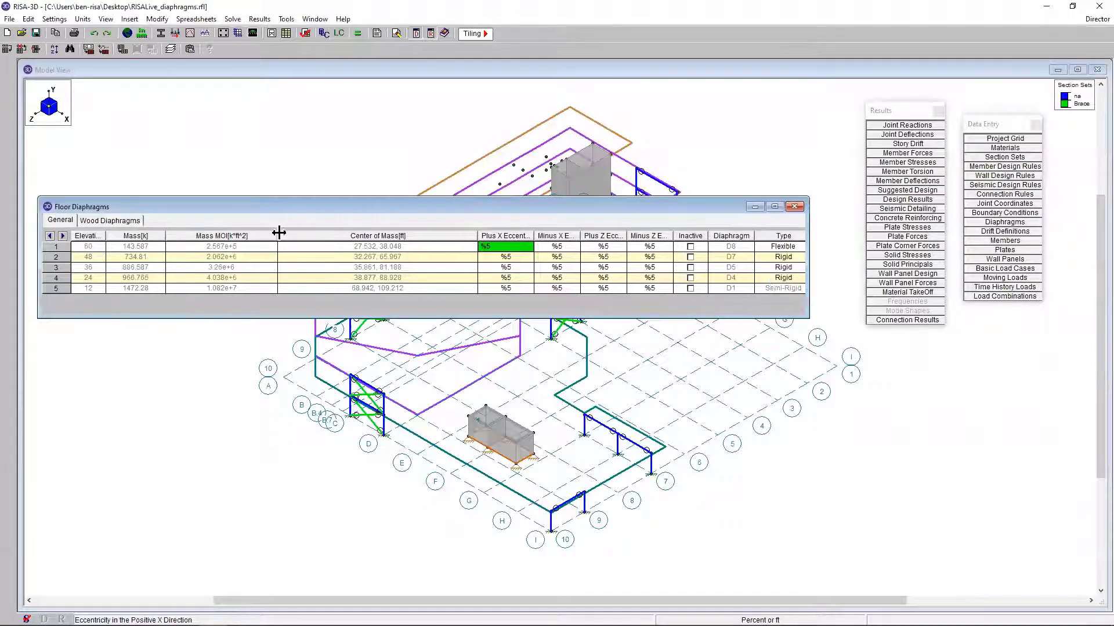
left_click_drag(278, 235, 249, 235)
left_click_drag(446, 236, 398, 236)
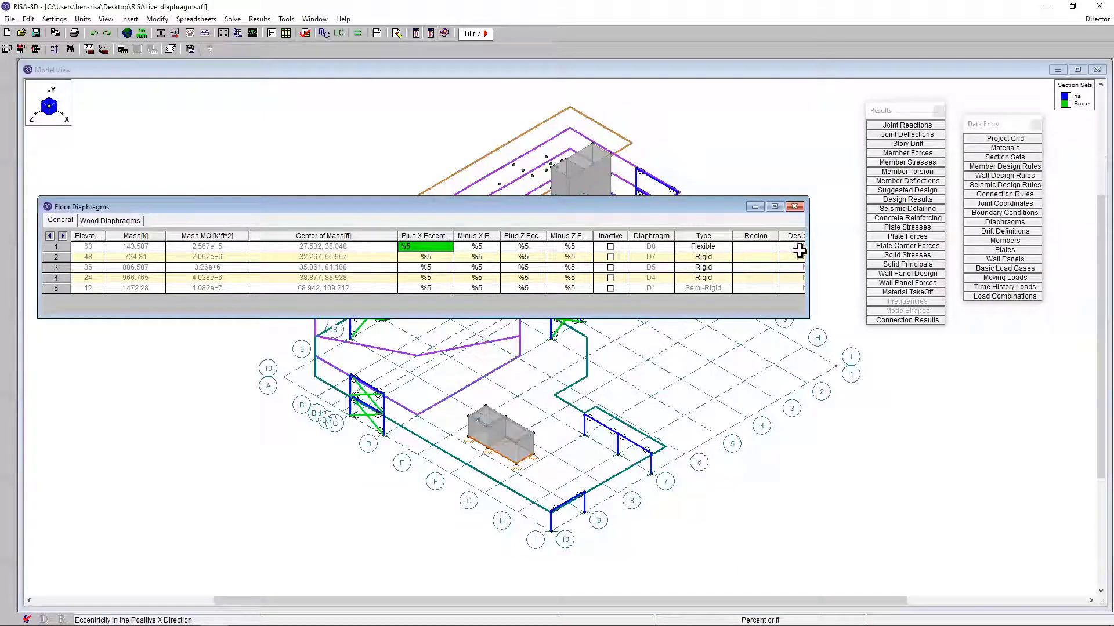
left_click_drag(808, 244, 899, 241)
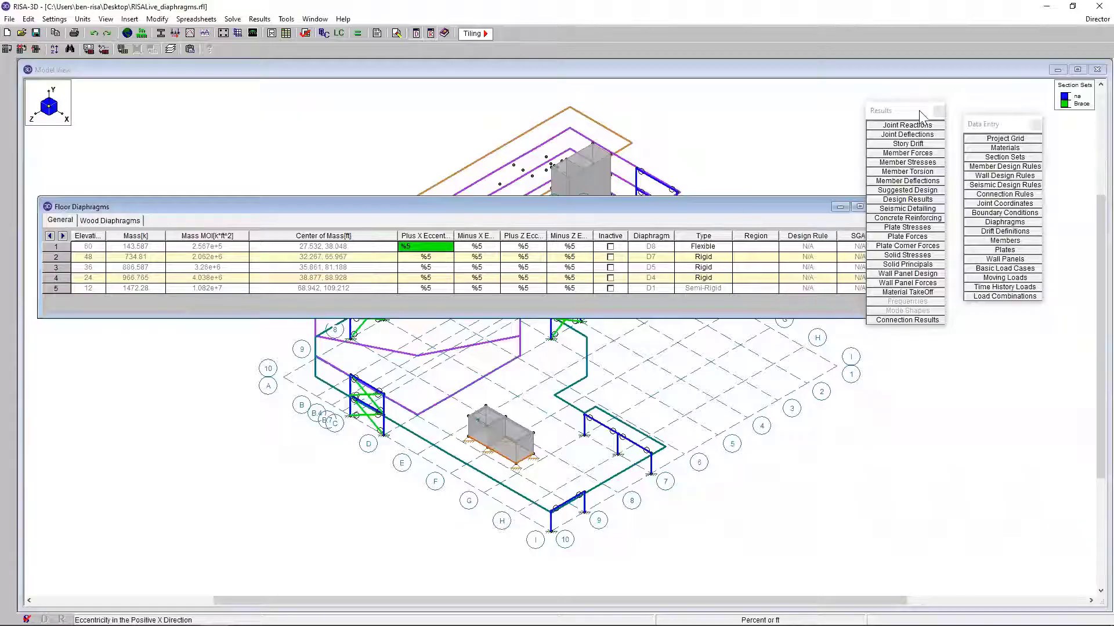
left_click_drag(919, 110, 1027, 305)
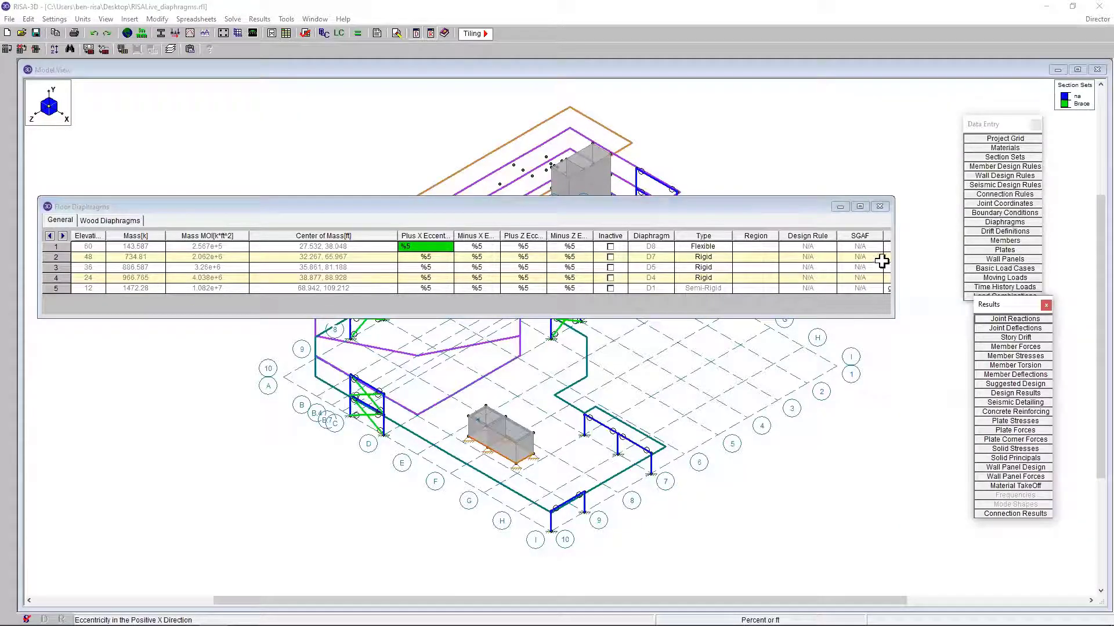
left_click_drag(894, 261, 1003, 252)
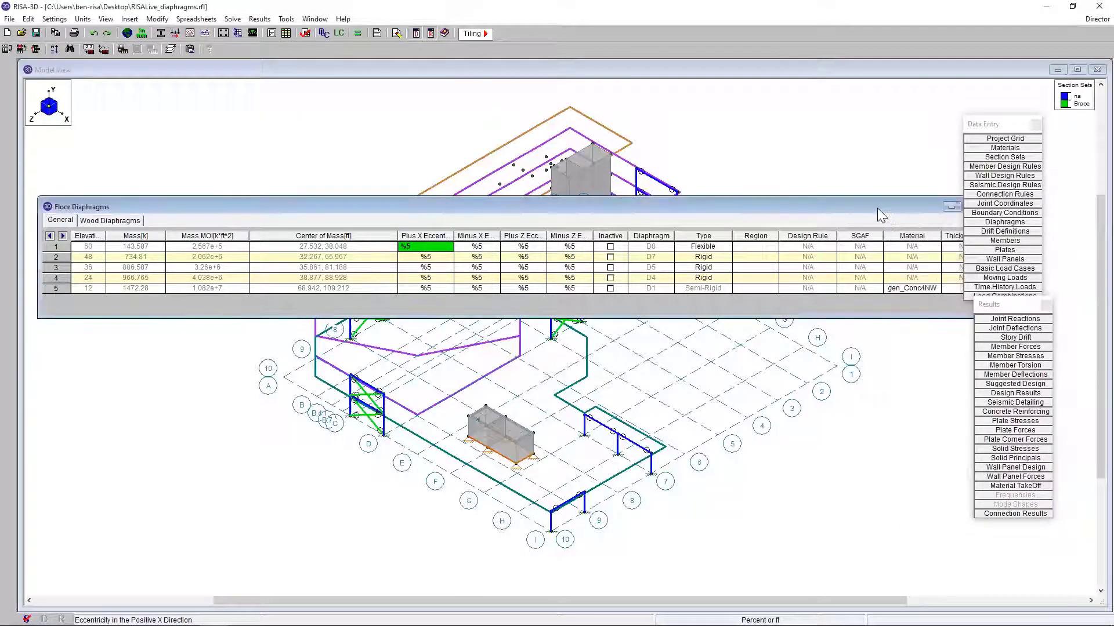
left_click_drag(888, 207, 786, 198)
left_click_drag(900, 254, 930, 254)
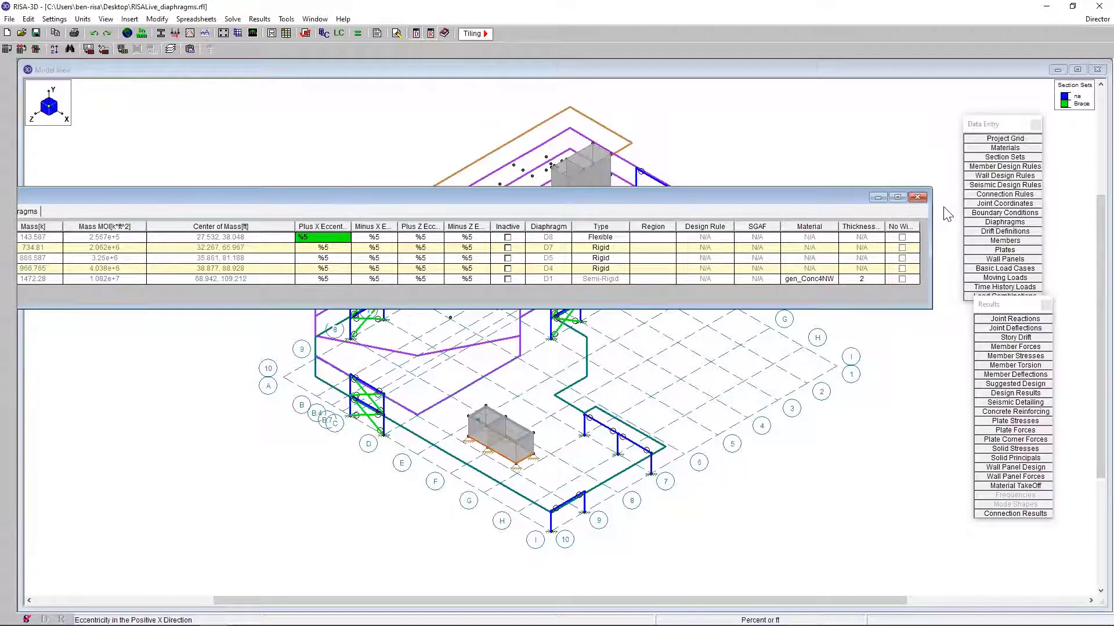
left_click(917, 197)
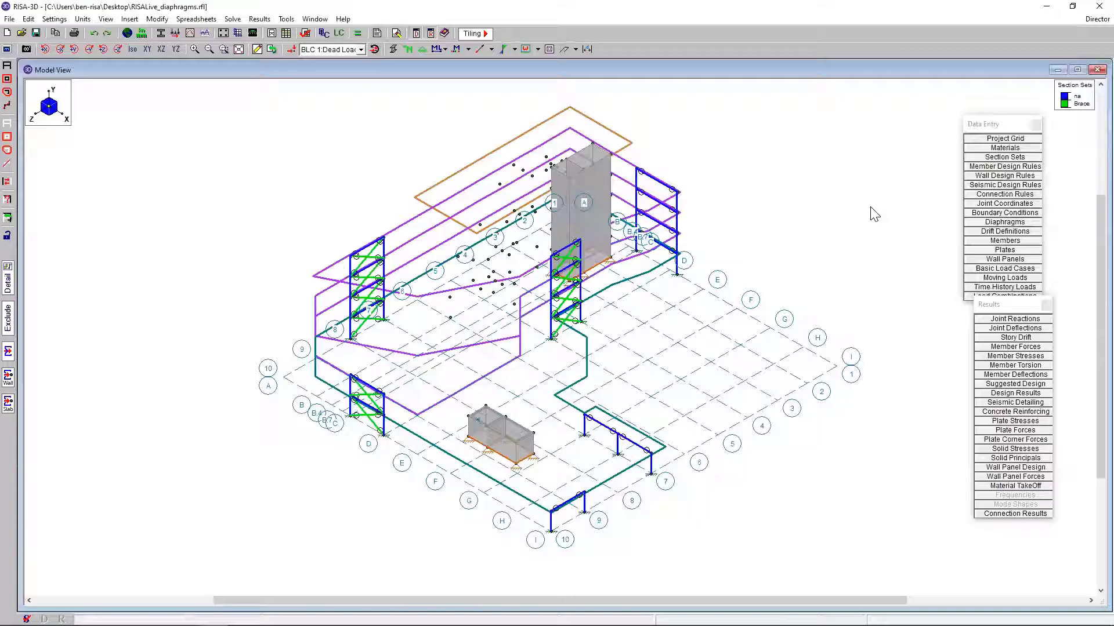
Display the BLC 1 Dead Load on the model, and switch the displayed loads to BLC 8 Wind Load X.
left_click(325, 50)
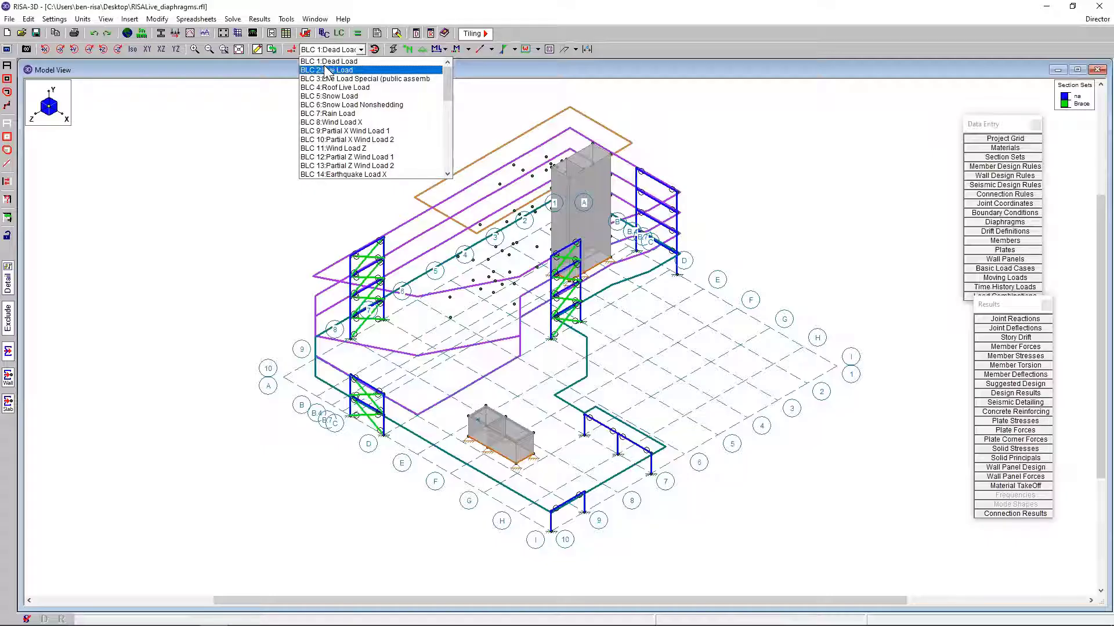
left_click(325, 62)
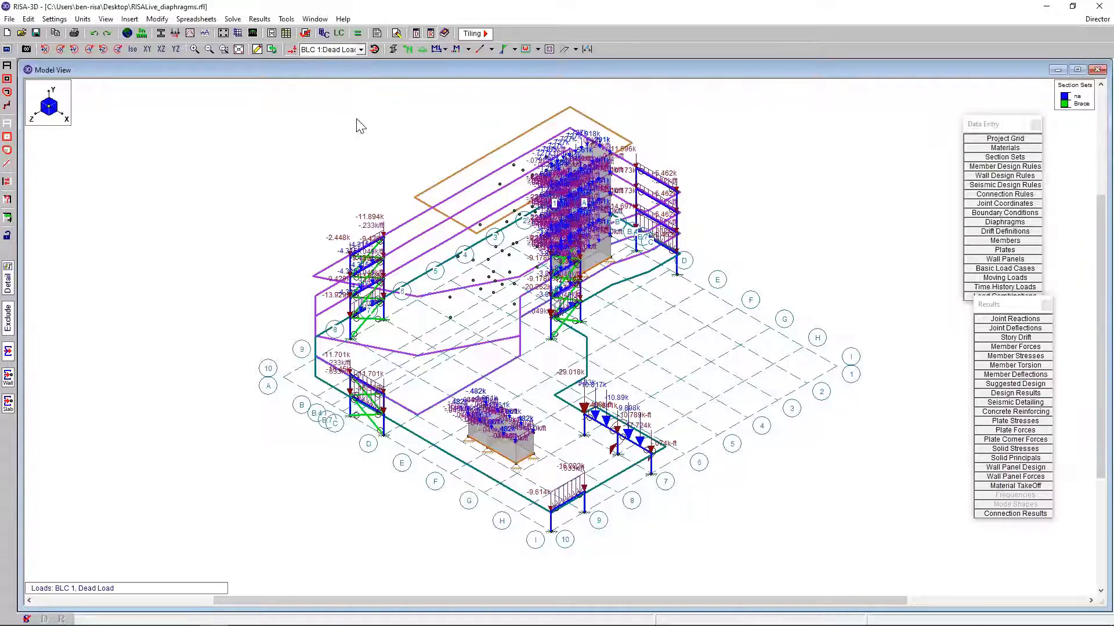
left_click(356, 54)
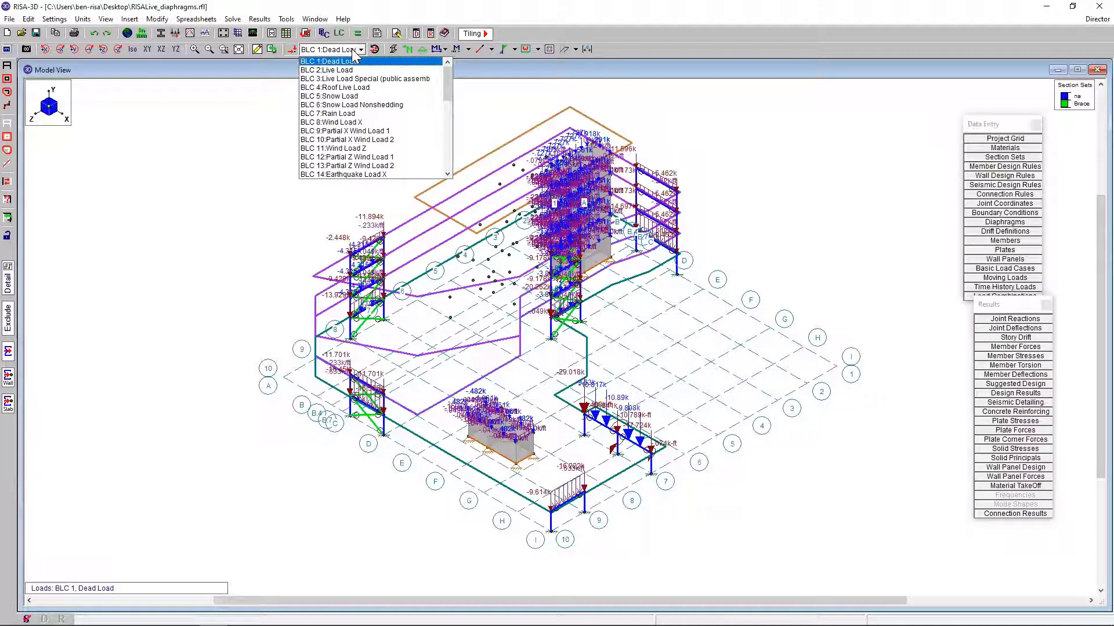
left_click(354, 121)
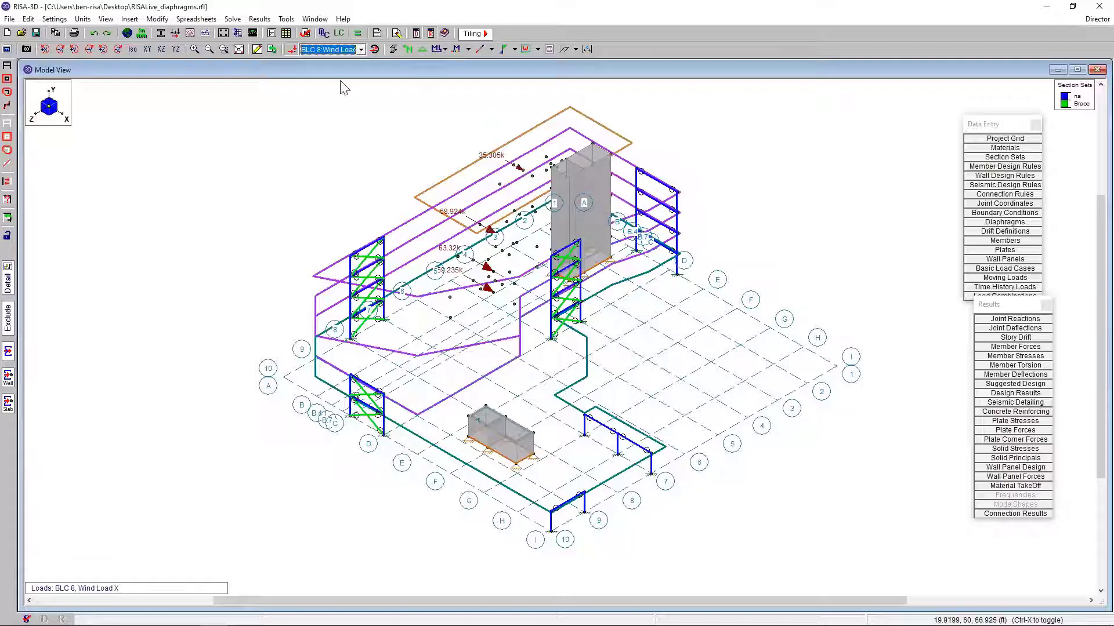
Switch the displayed loads to BLC 28 Semi-Rigid Wind Load +X.
left_click(345, 51)
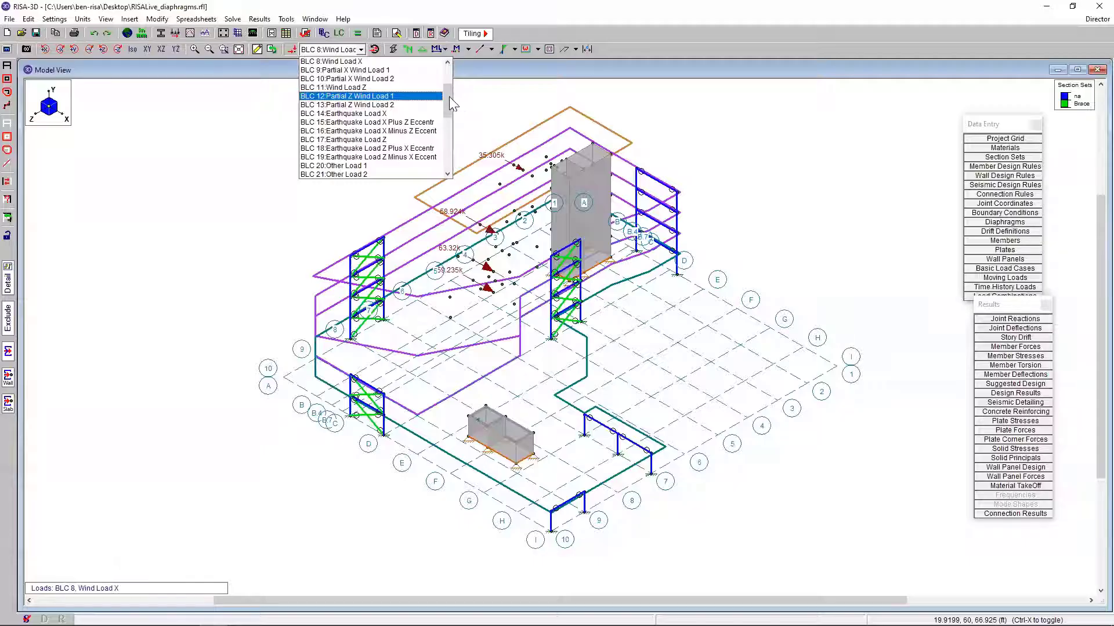
left_click_drag(447, 98, 447, 132)
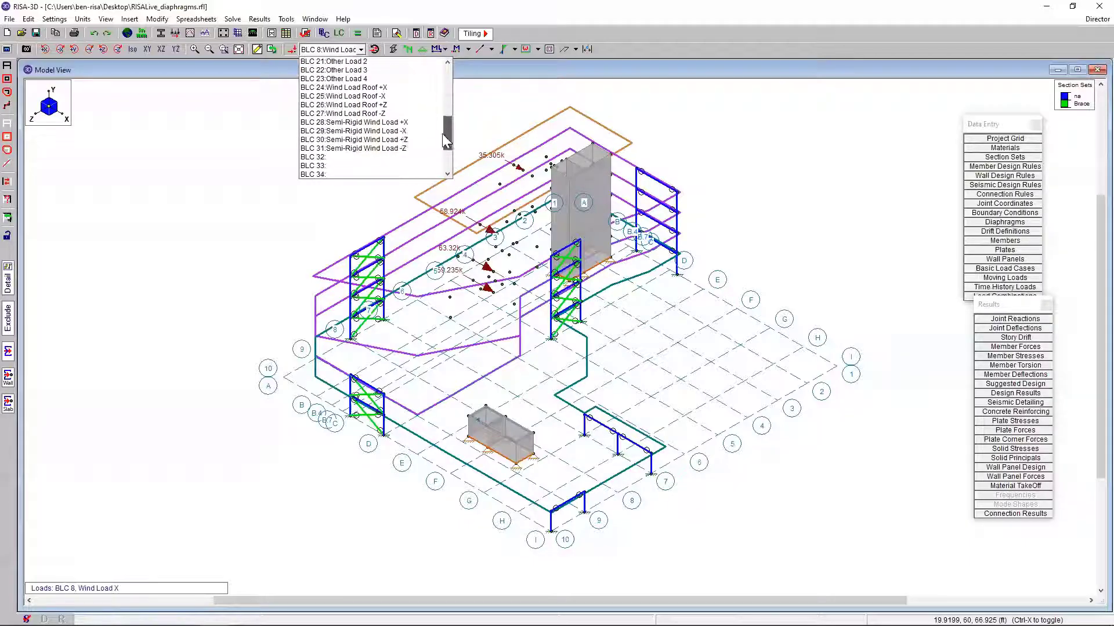
left_click(340, 124)
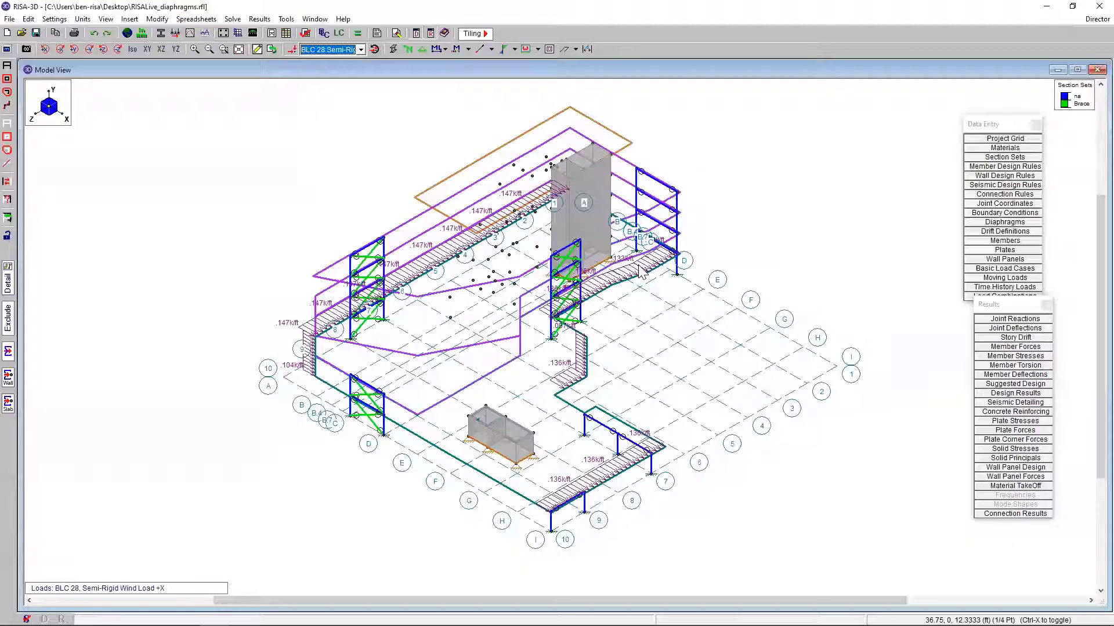
Switch the displayed loads to BLC 14 Earthquake Load X and examine the loads on the semi-rigid diaphragm.
left_click(348, 50)
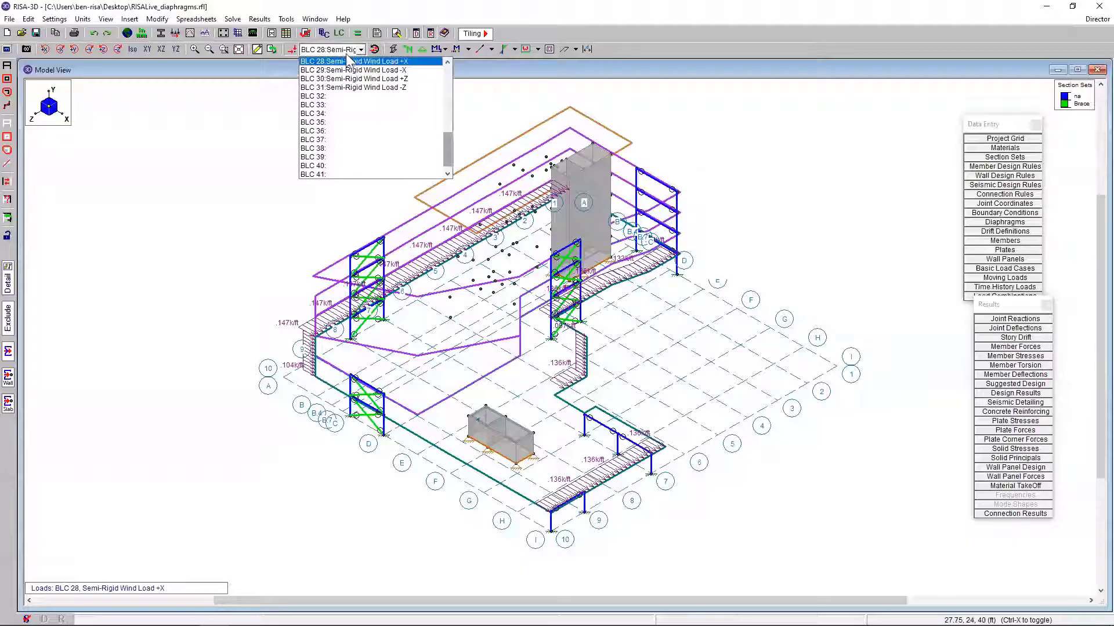
scroll(365, 131, "up", 5)
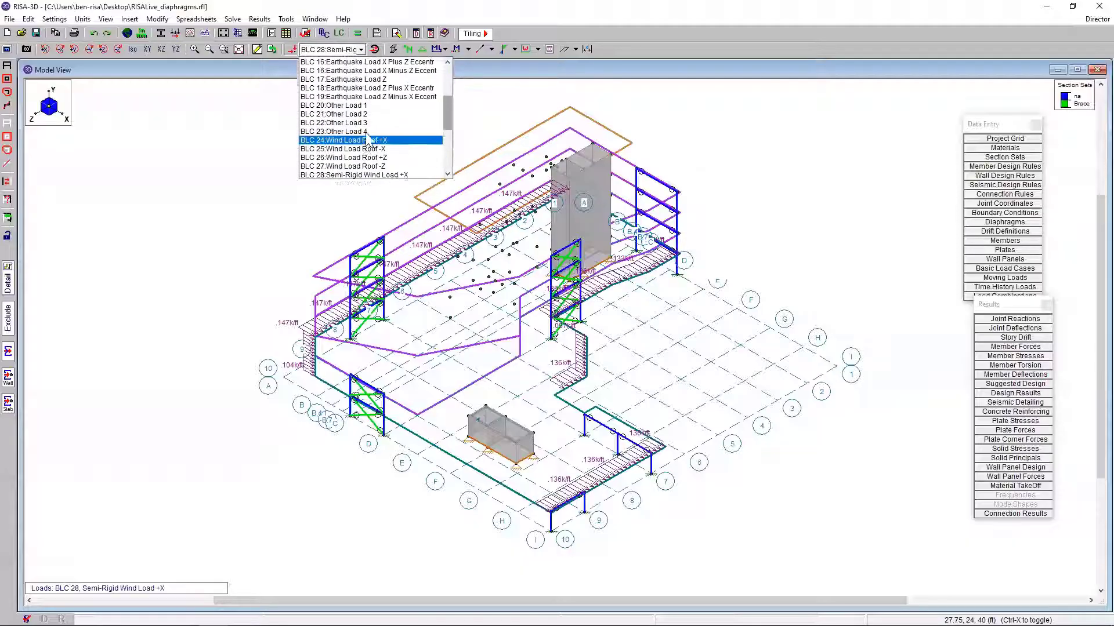
left_click(348, 69)
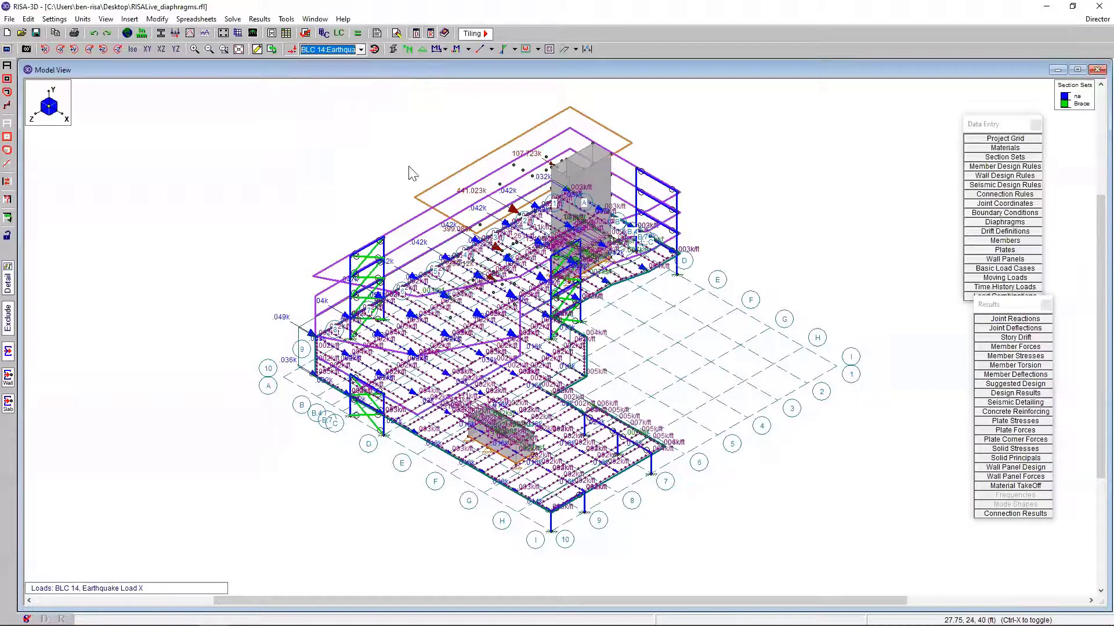
scroll(506, 159, "down", 2)
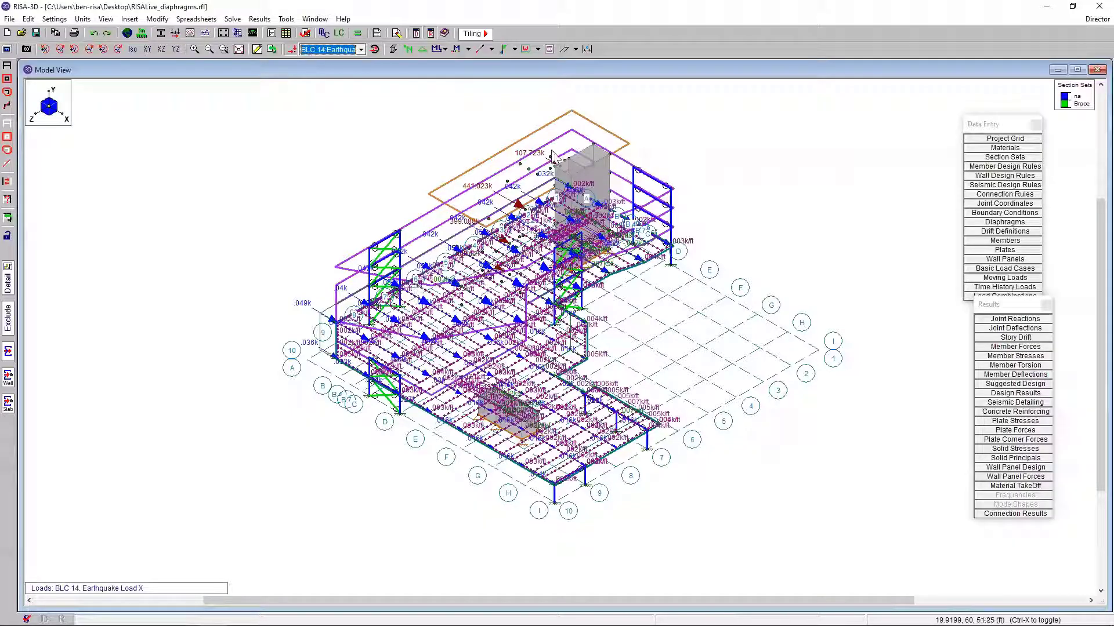
scroll(425, 411, "up", 3)
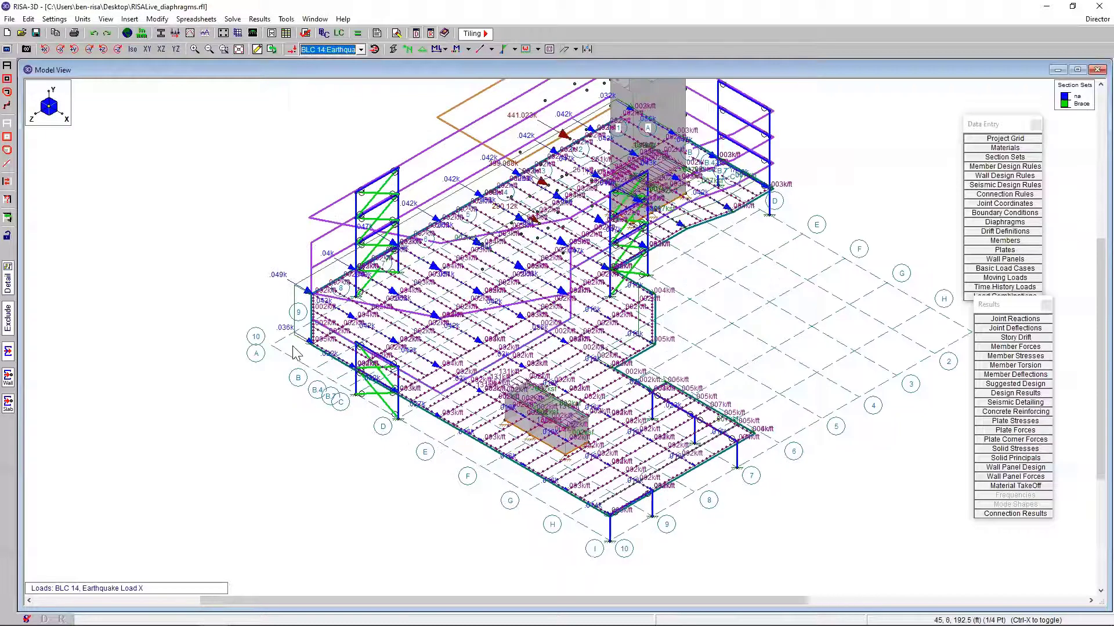
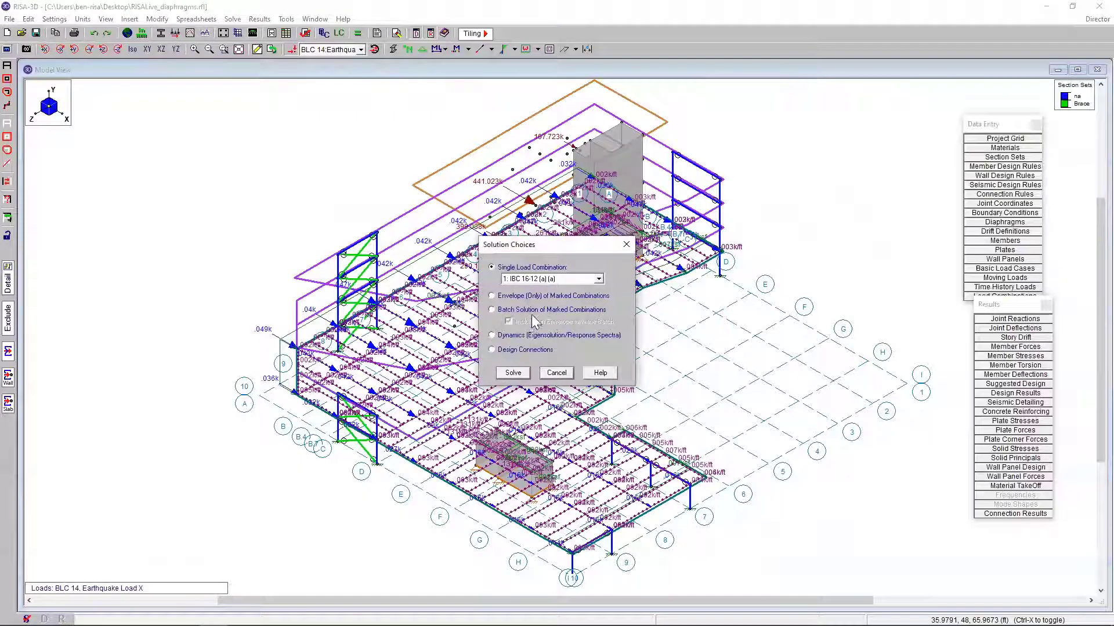
left_click(528, 311)
left_click(513, 373)
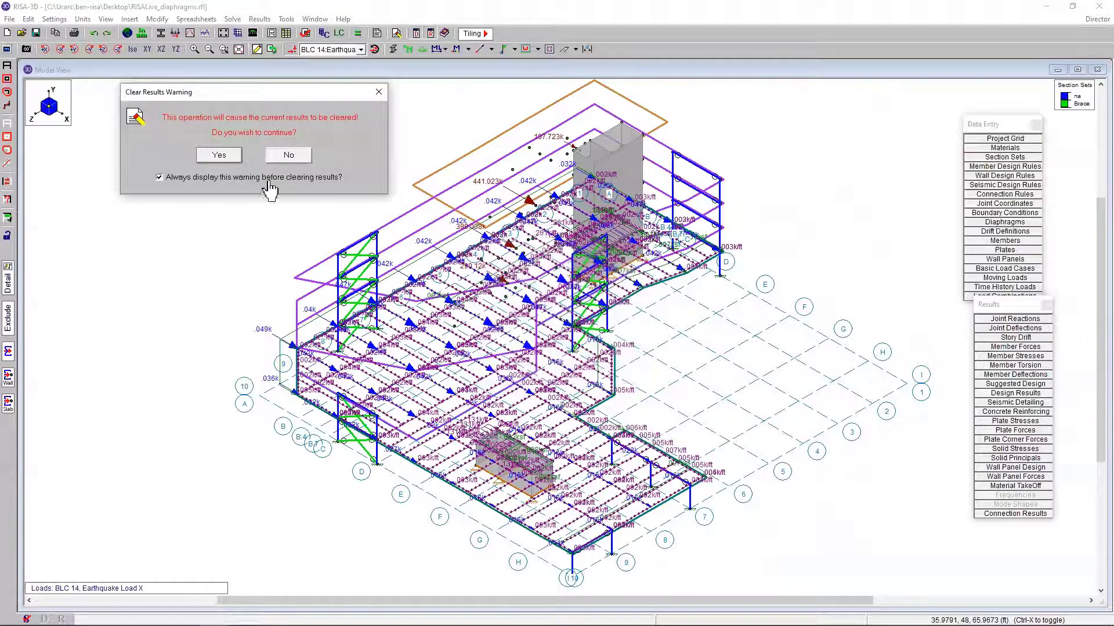
left_click(287, 156)
left_click(697, 101)
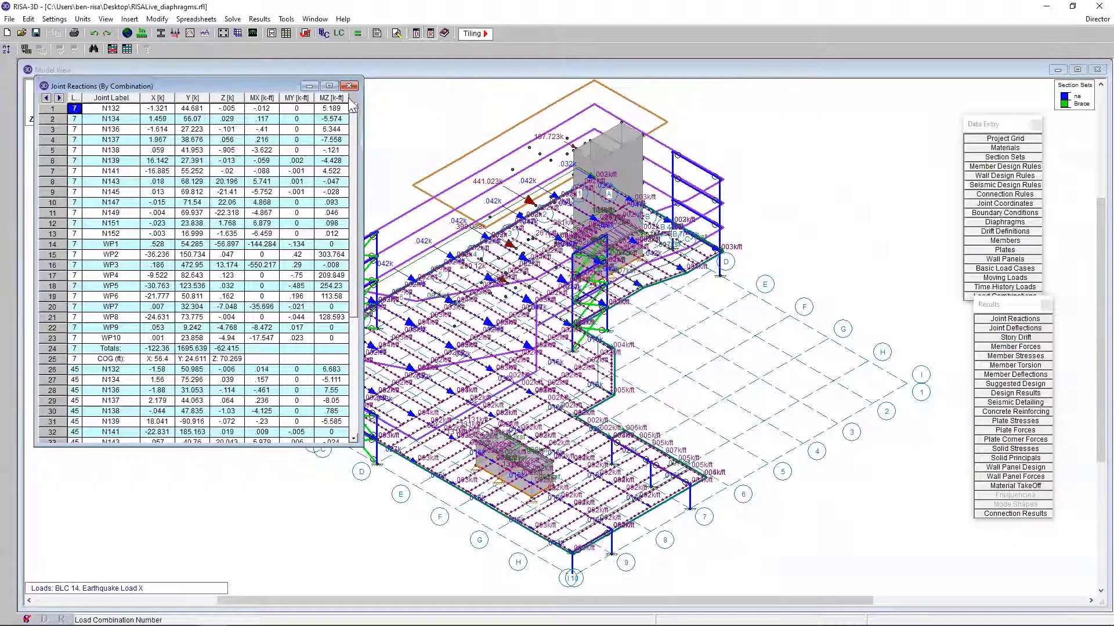
left_click(349, 86)
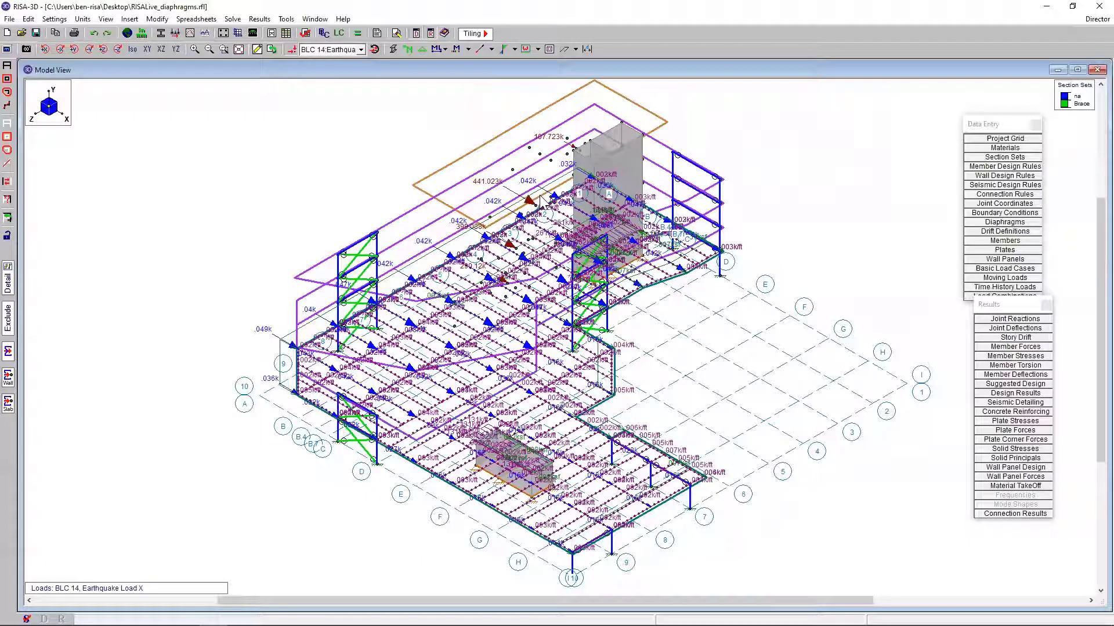
Run the batch solution of the marked combinations, accept clearing the current results, and close the warning log.
left_click(360, 50)
scroll(360, 74, "down", 3)
left_click(360, 64)
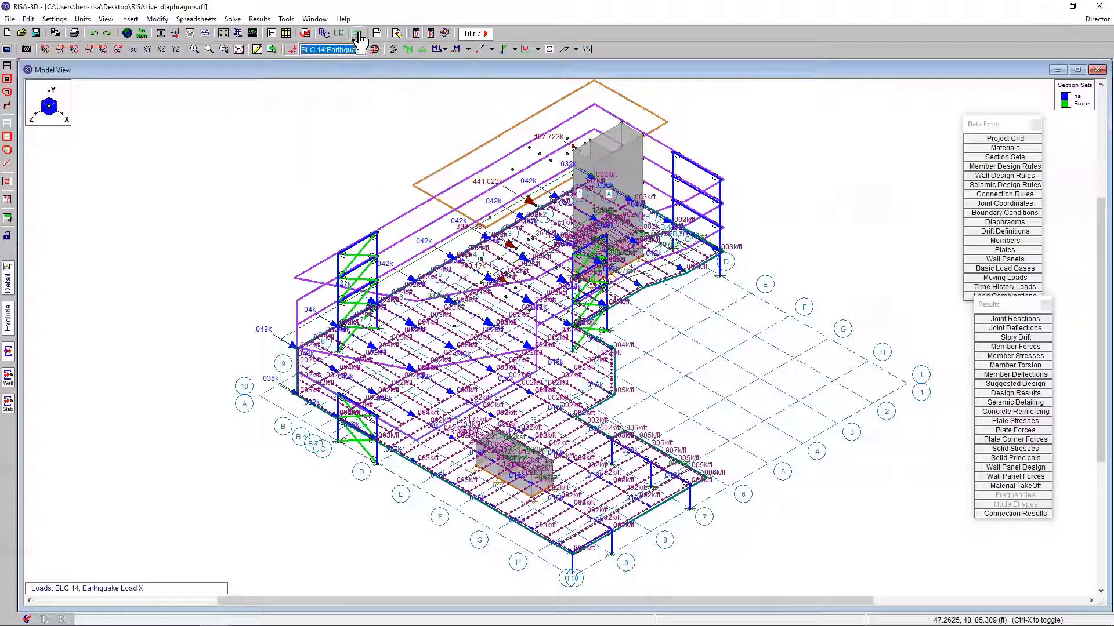
left_click(522, 372)
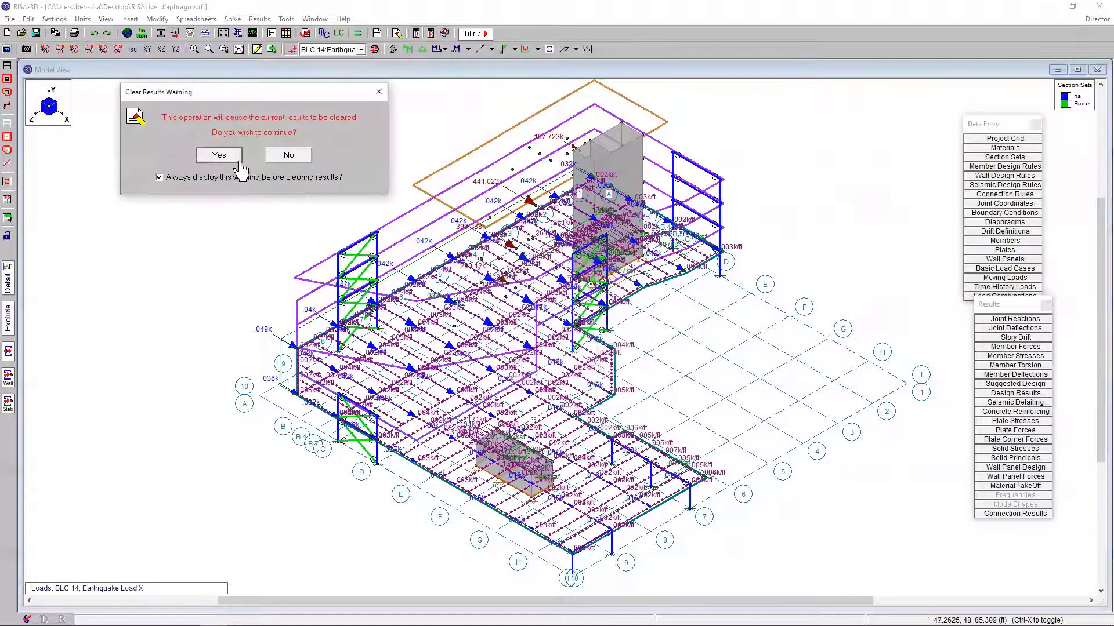
left_click(232, 155)
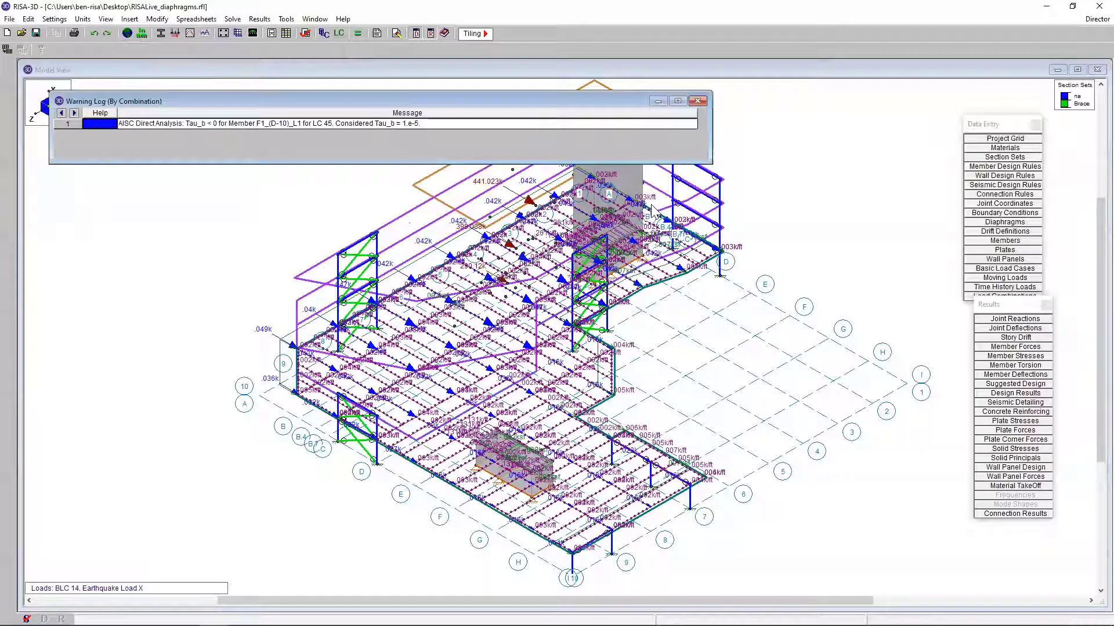
left_click(698, 101)
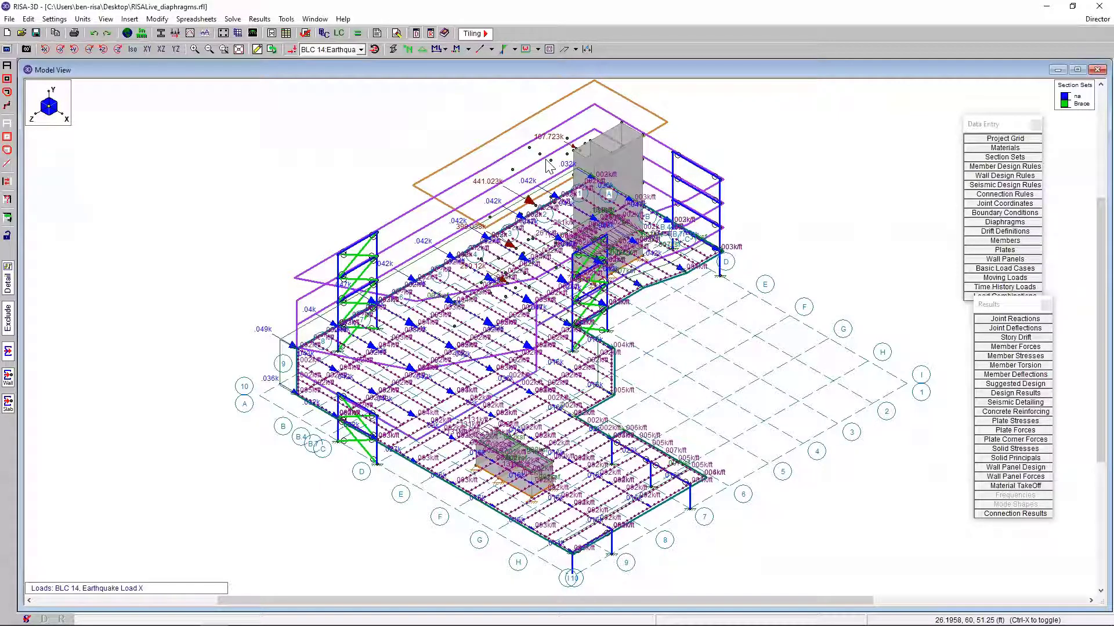
Hide the earthquake loads and display the BLC 8 Wind Load X on the model instead.
scroll(550, 165, "up", 5)
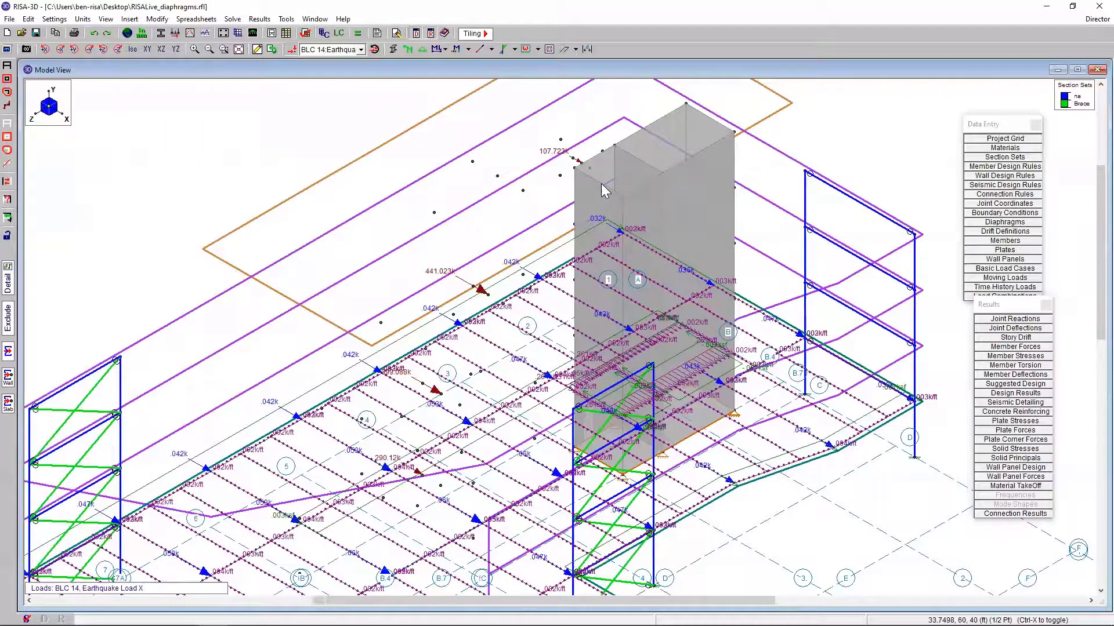
scroll(601, 183, "down", 5)
left_click(290, 49)
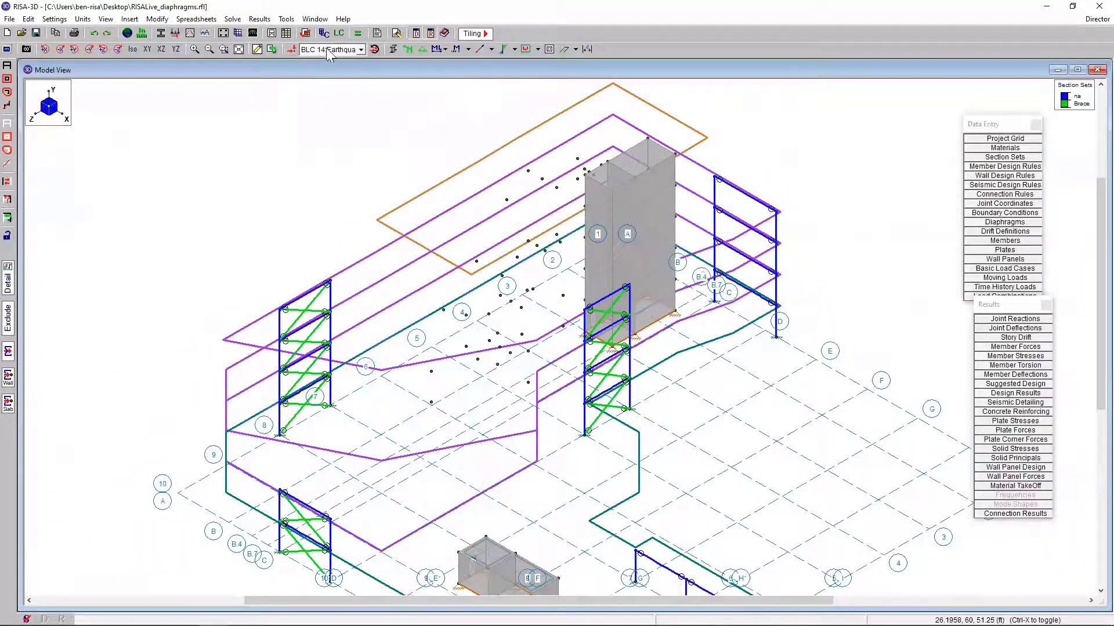
left_click(360, 49)
scroll(359, 96, "down", 4)
scroll(363, 99, "down", 1)
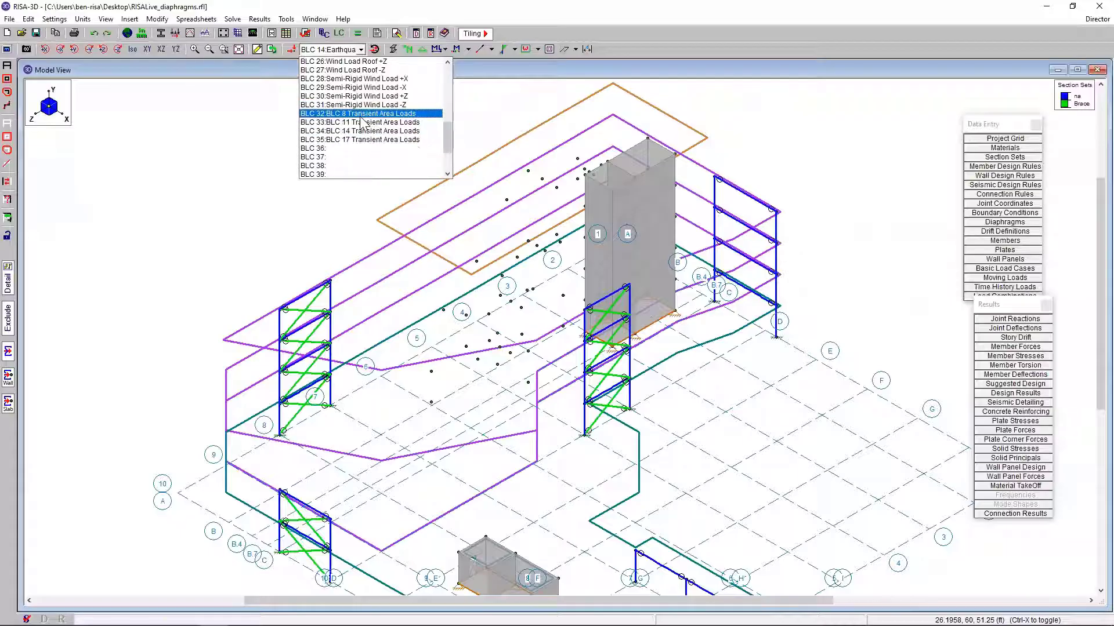
scroll(331, 110, "up", 6)
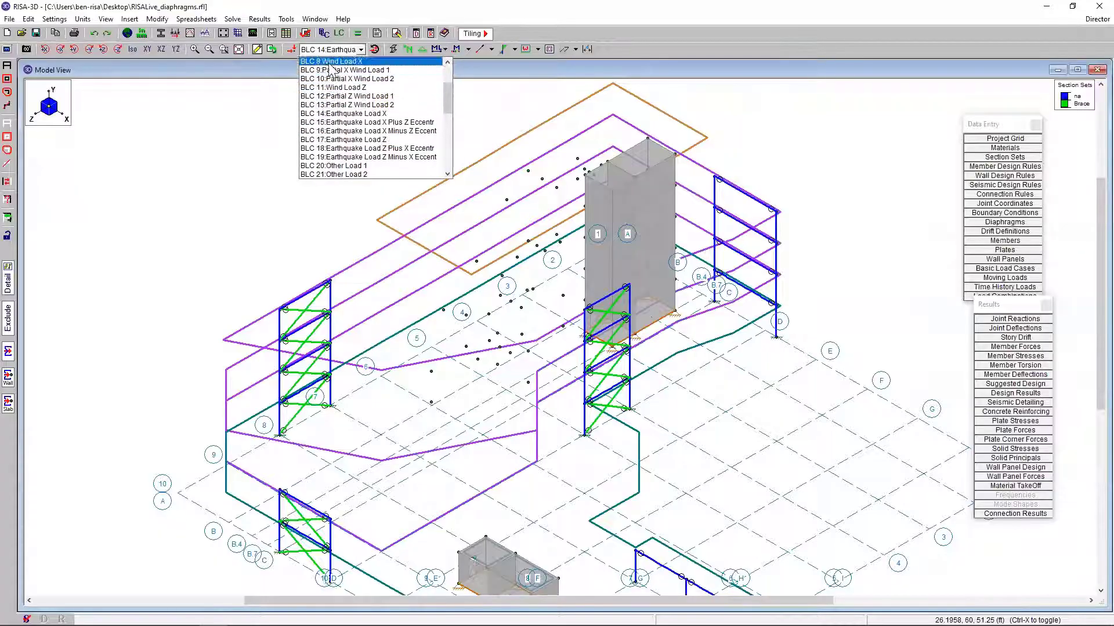
left_click(337, 61)
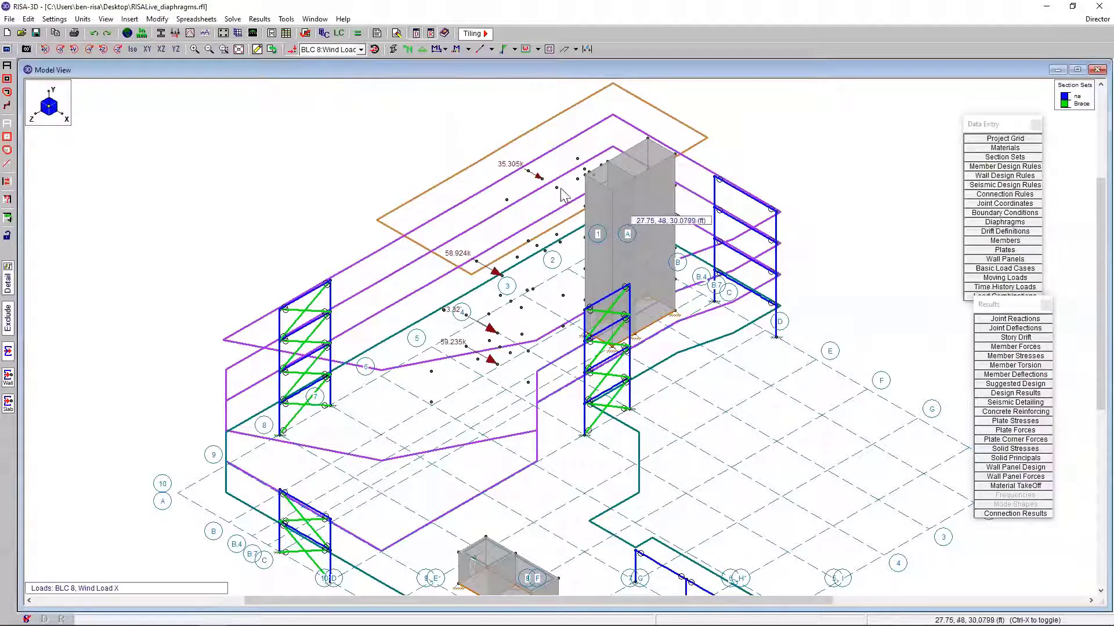
Display BLC 32, the BLC 8 Transient Area Loads, and examine the loads along the top of the tall wall core.
left_click(360, 50)
scroll(363, 87, "down", 6)
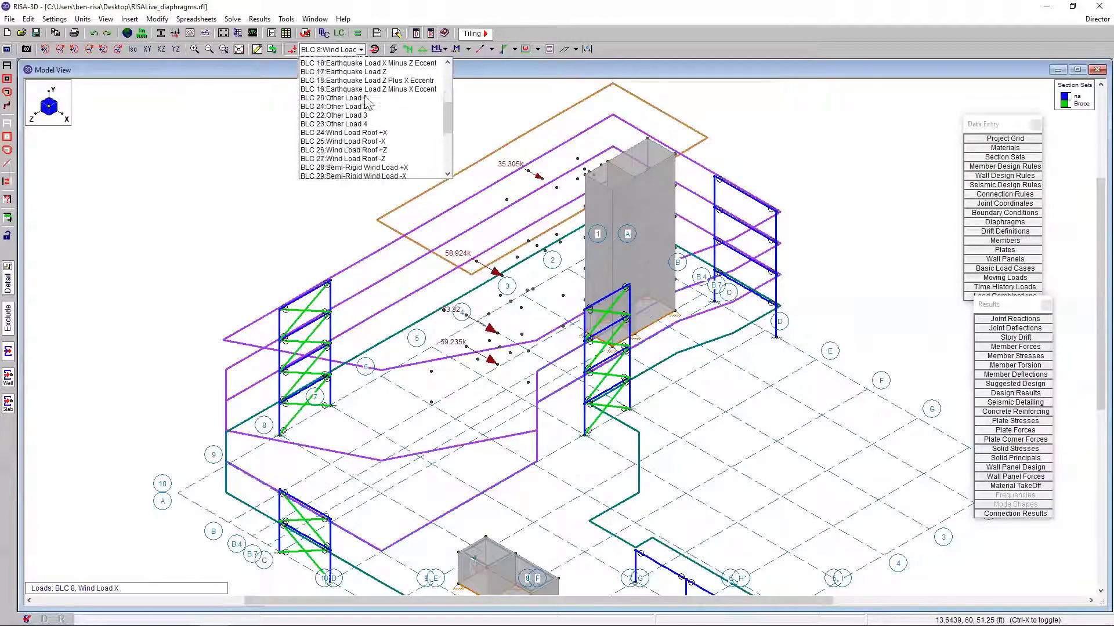
left_click(375, 115)
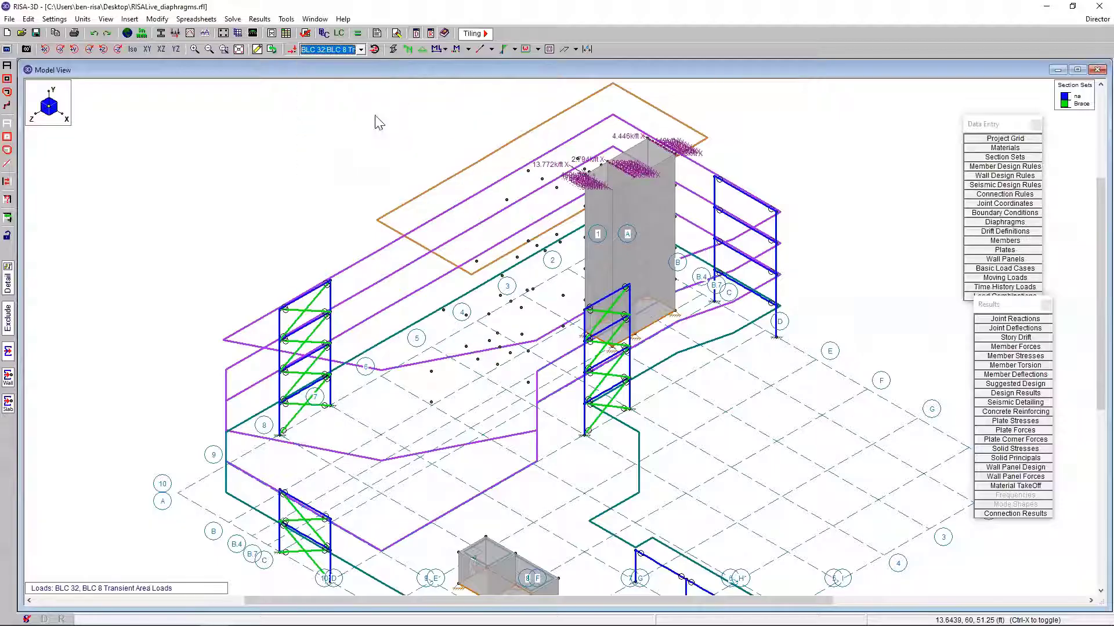
scroll(609, 187, "up", 5)
scroll(609, 187, "up", 2)
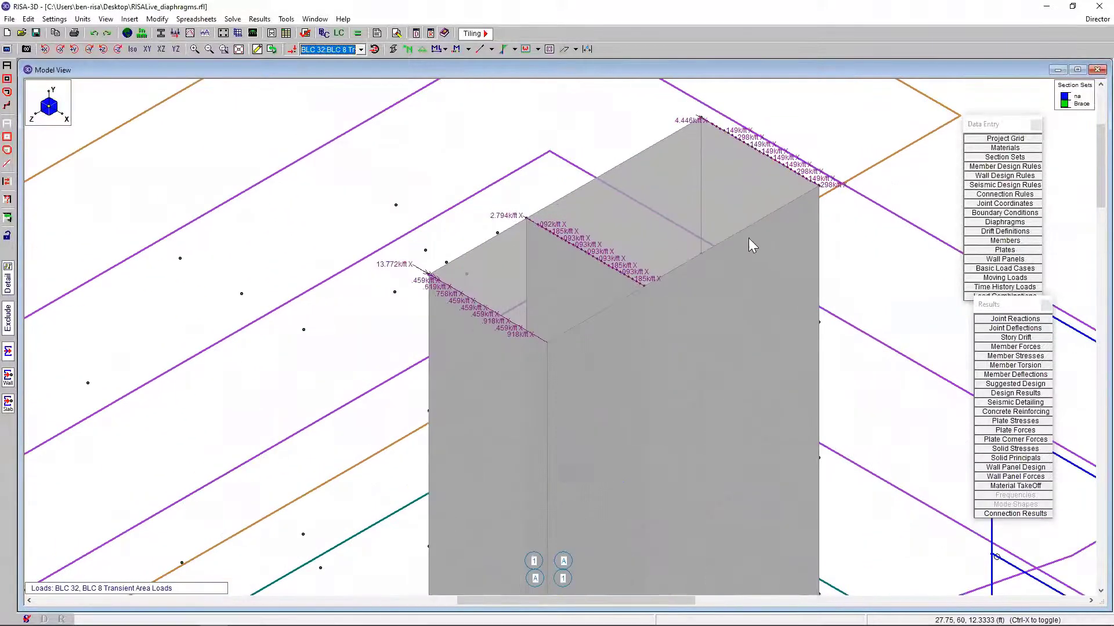
middle_click_drag(749, 246, 671, 286)
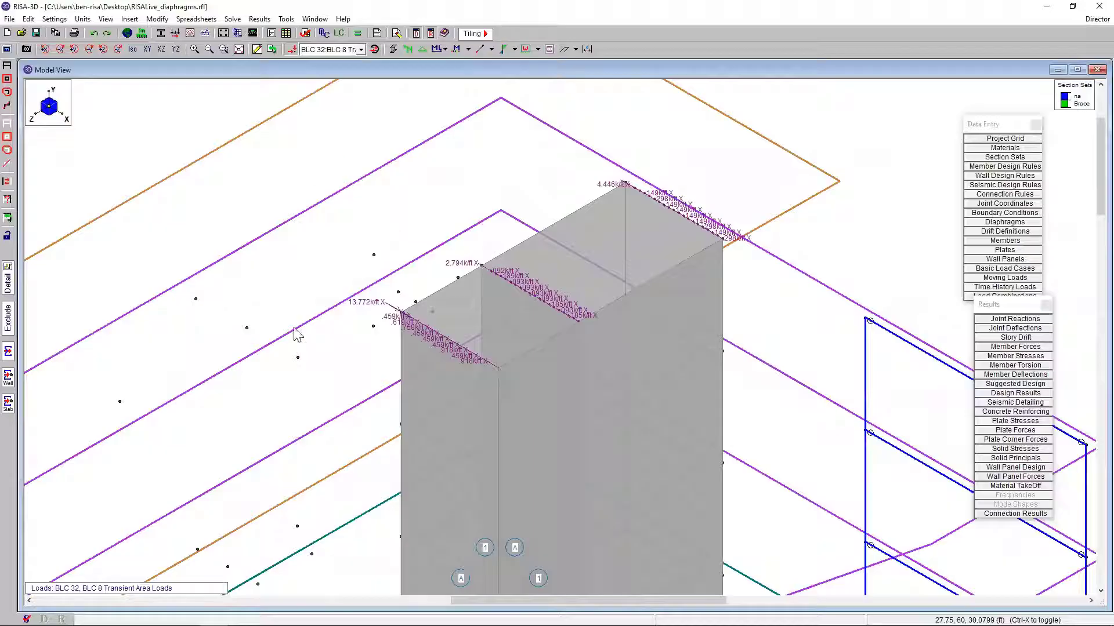
mouse_move(248, 331)
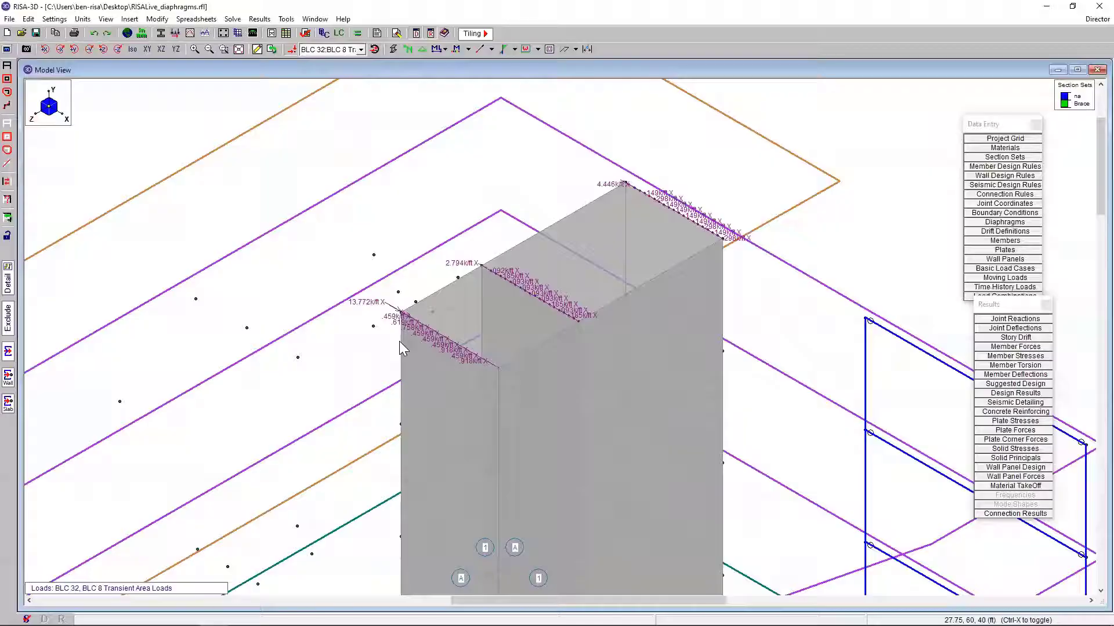
Display the remaining transient area loads on the wall core one after another: BLC 33, BLC 34 and BLC 35.
left_click(348, 49)
left_click(346, 66)
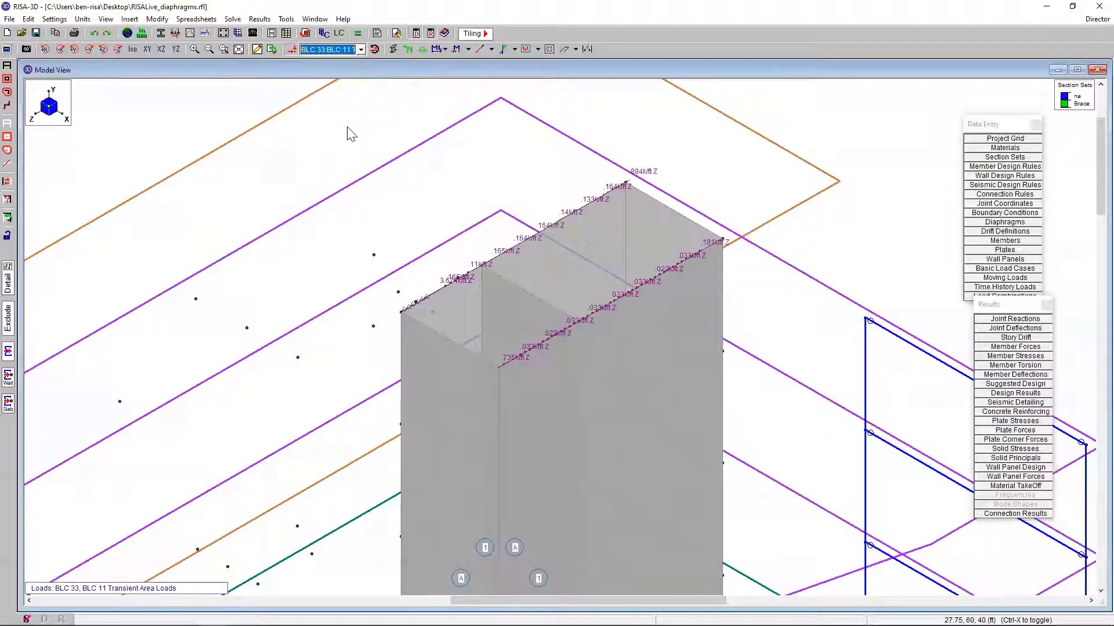
left_click(347, 51)
left_click(346, 70)
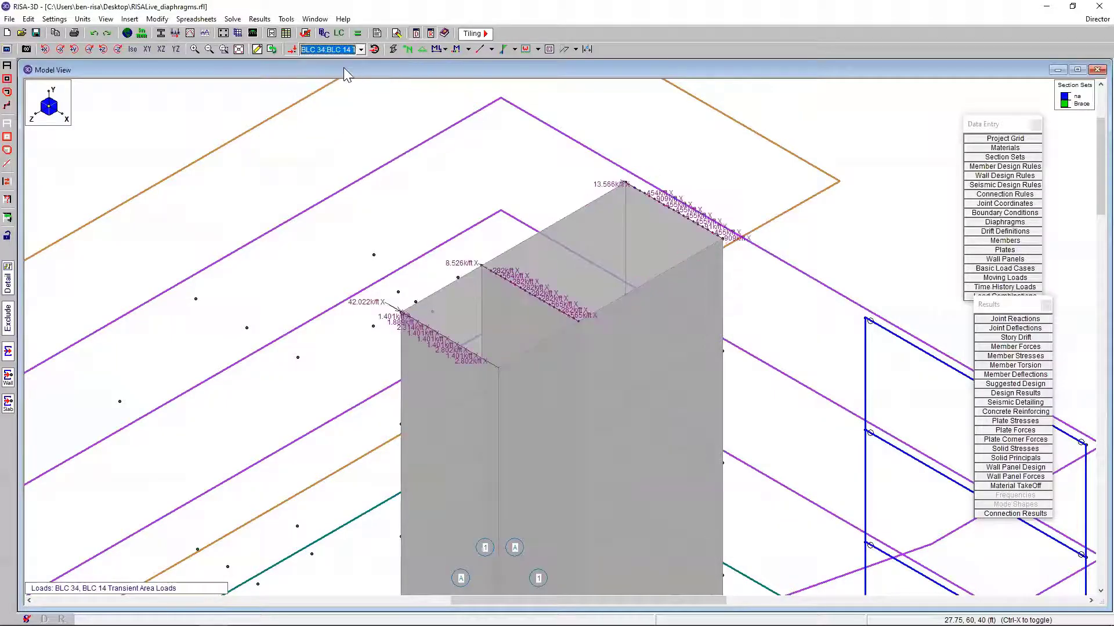
left_click(347, 50)
left_click(351, 75)
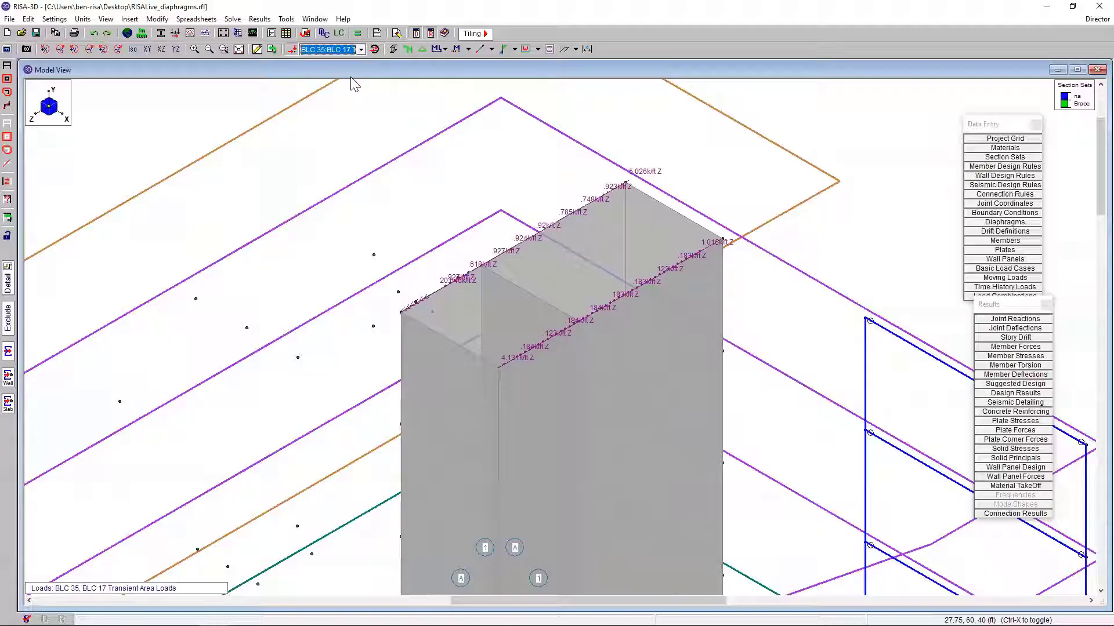
Bring the whole structure into view and turn on the mesh display for the diaphragms, keeping the wireframe drawing style.
scroll(452, 149, "down", 5)
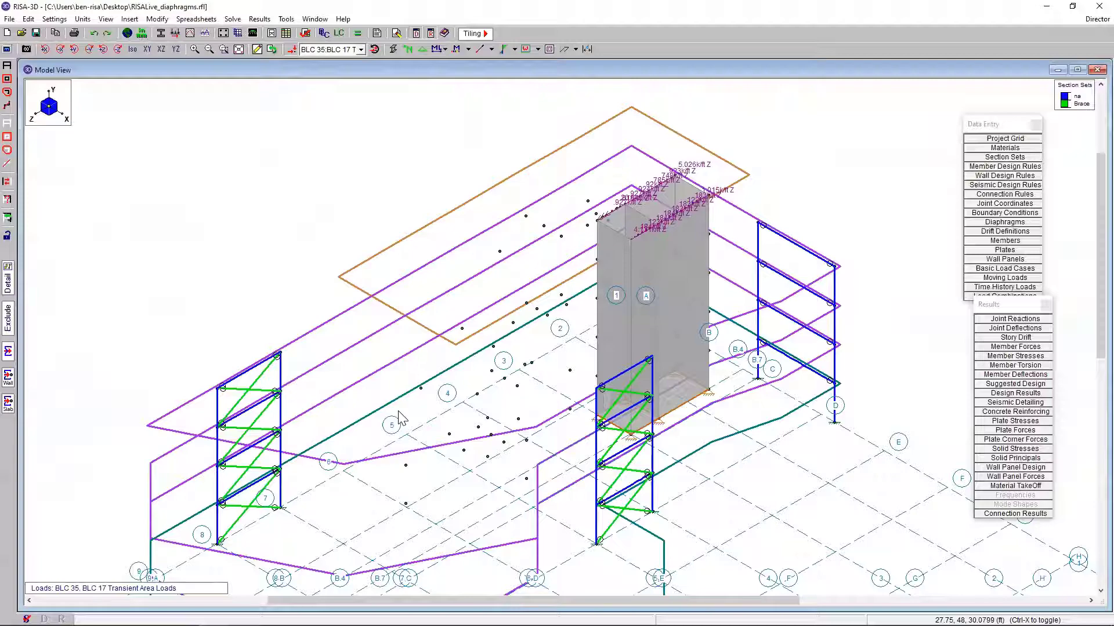
scroll(401, 418, "down", 3)
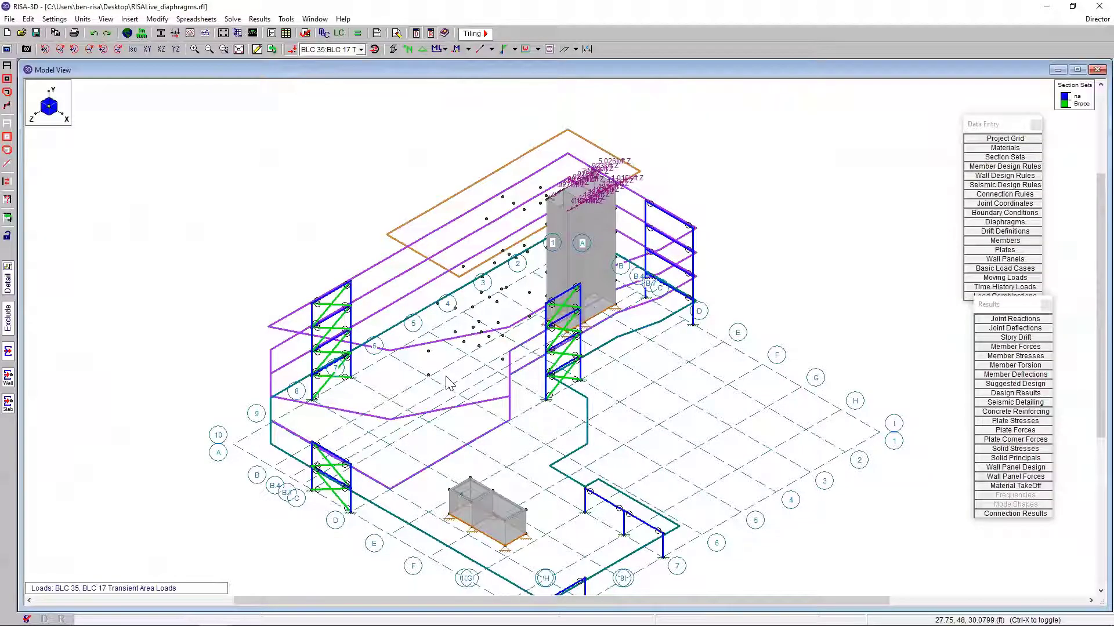
middle_click_drag(461, 503, 493, 445)
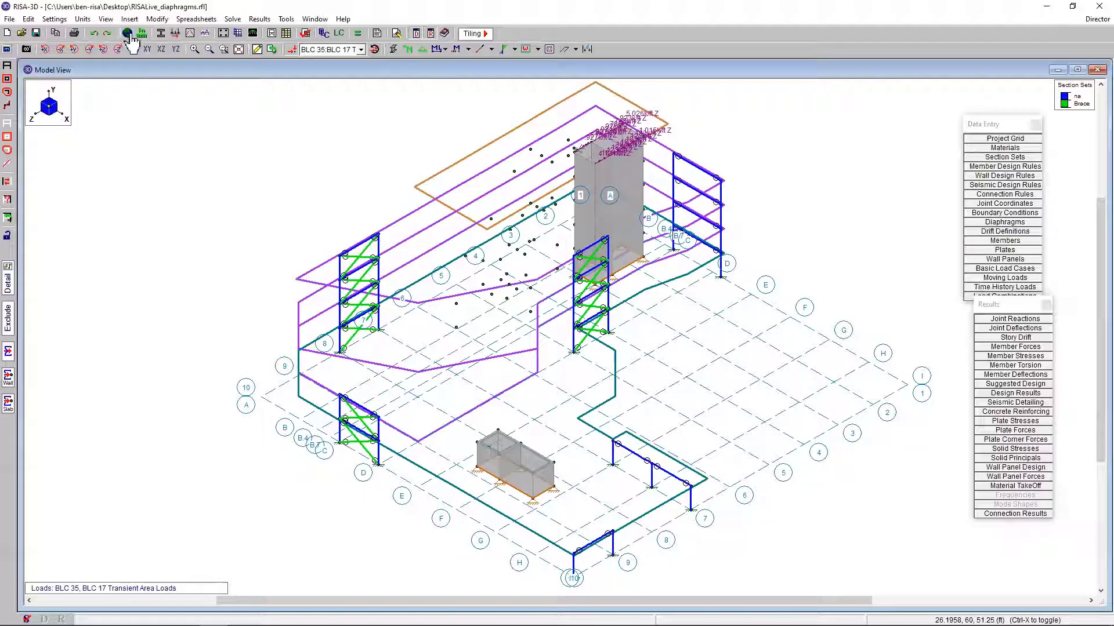
left_click(7, 49)
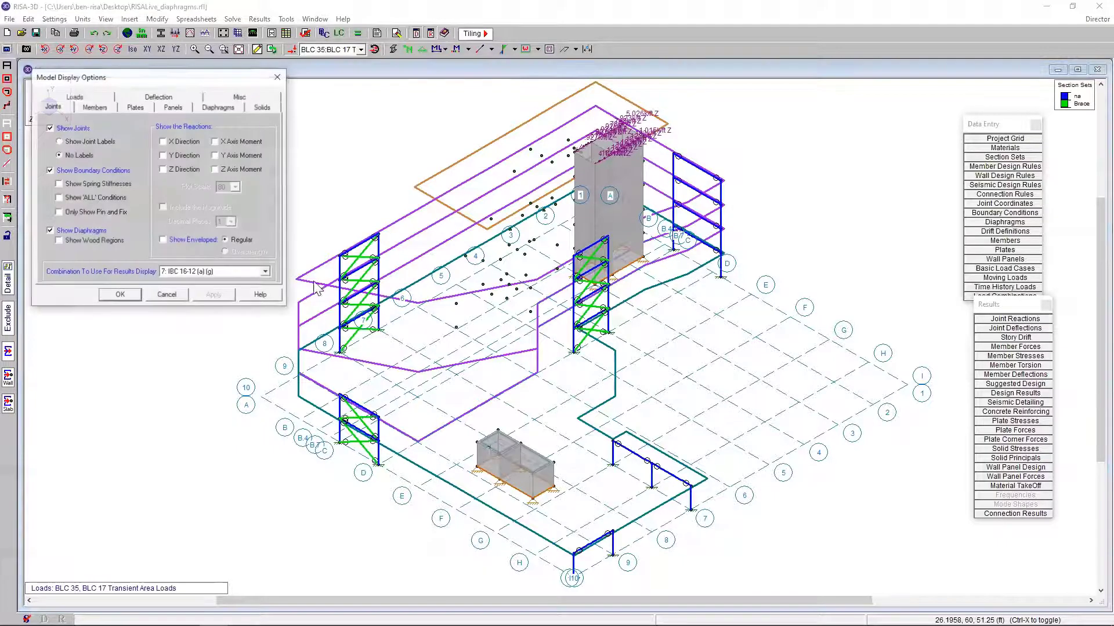
left_click(215, 107)
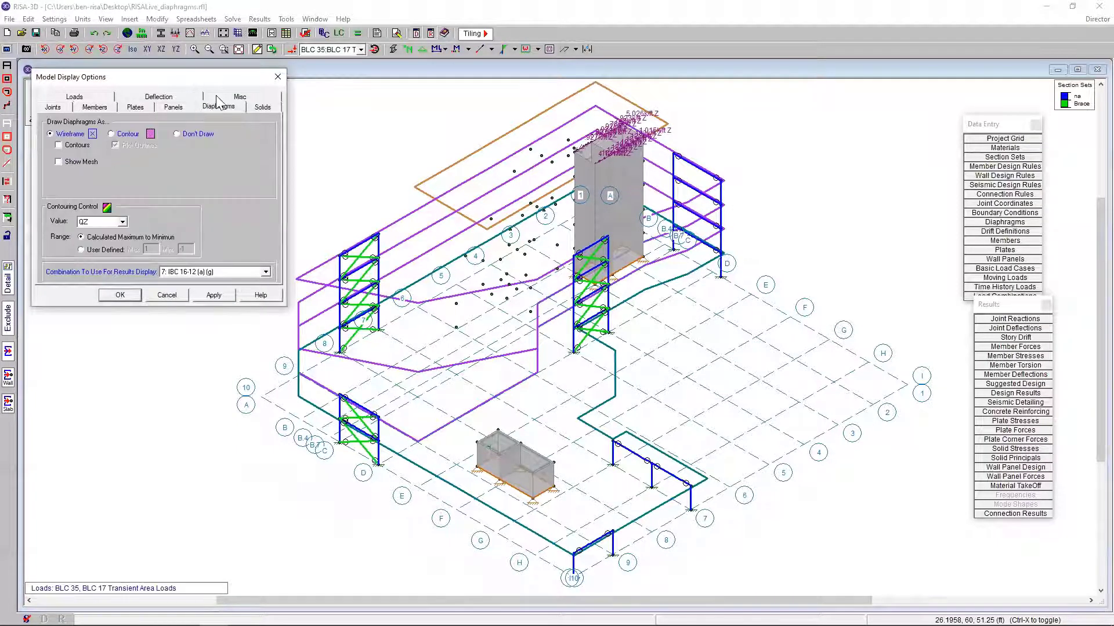
left_click(137, 227)
left_click(270, 360)
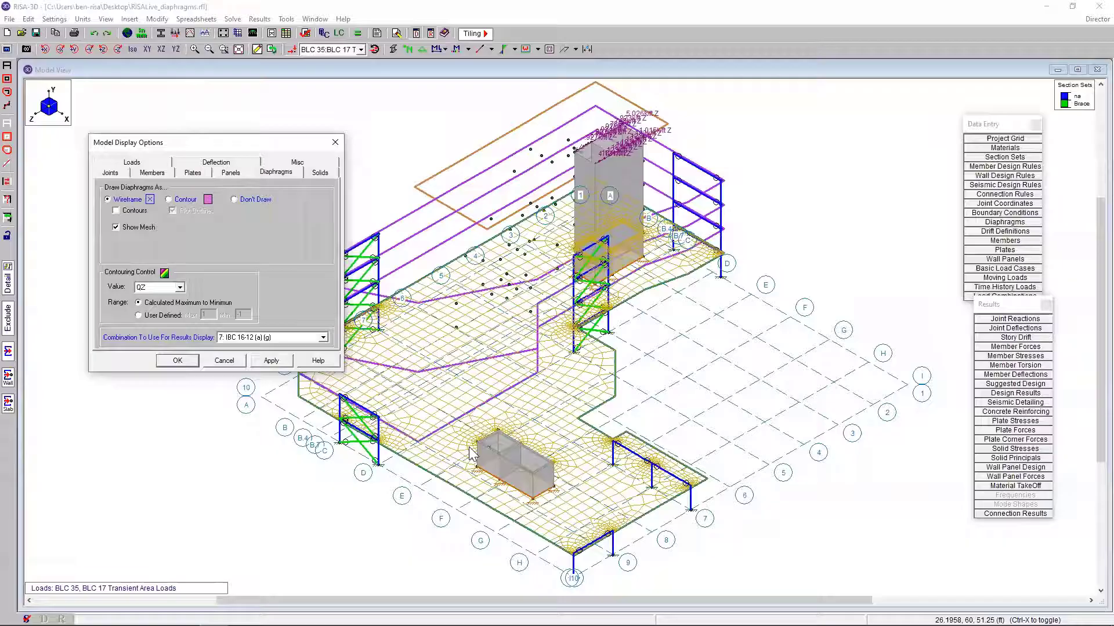
Draw the diaphragms as contours of the FXZ result and move the data entry and results palettes clear of the contour legend.
left_click(181, 200)
left_click(174, 288)
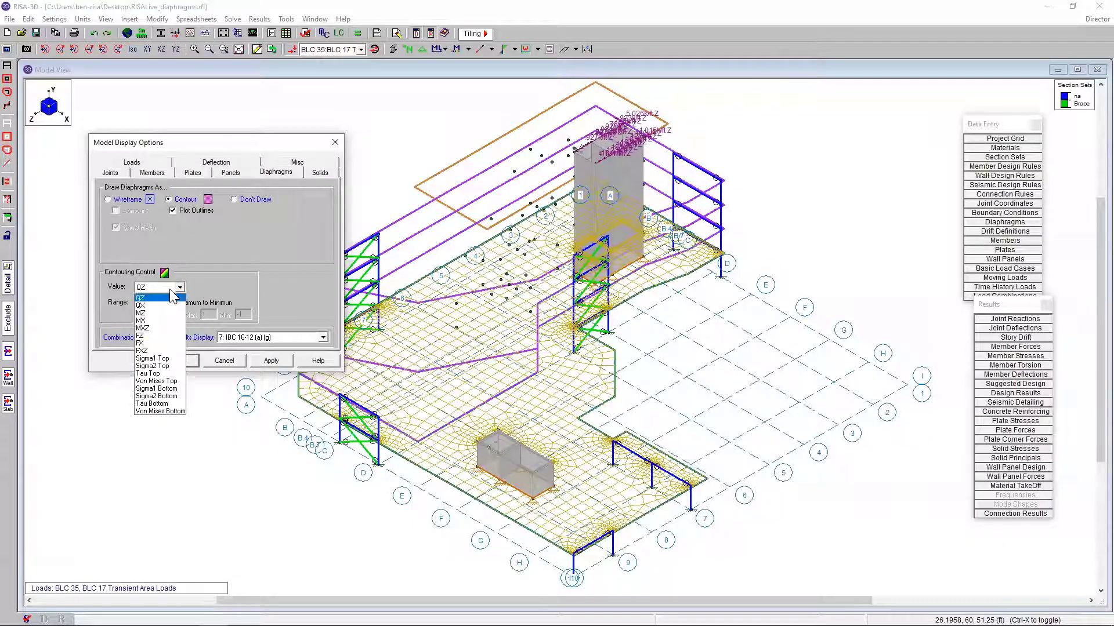
left_click(162, 351)
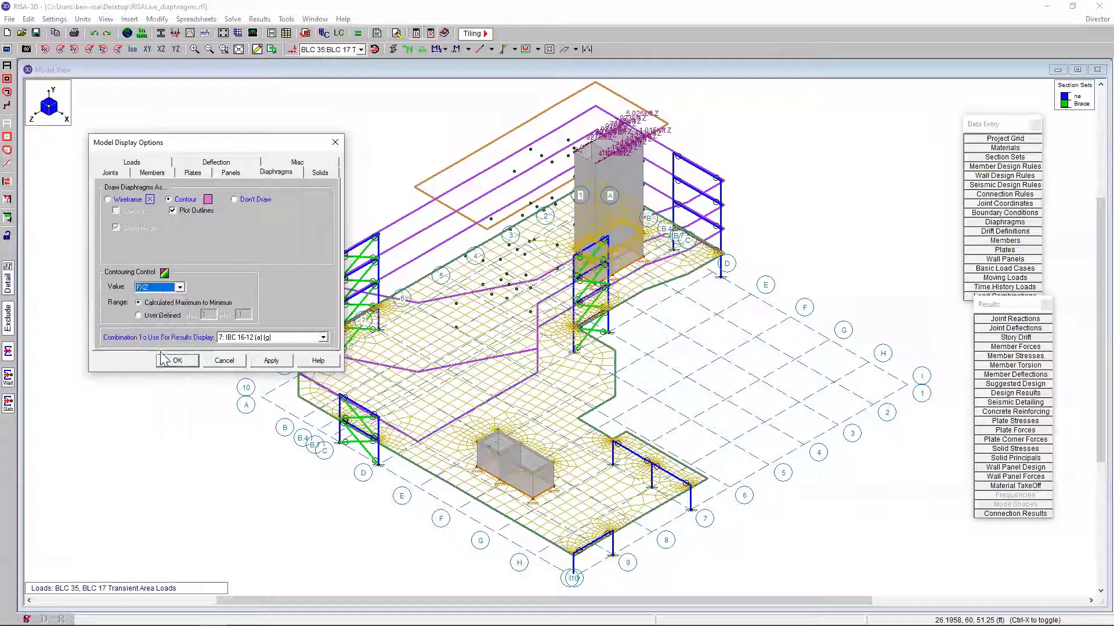
left_click(268, 360)
key("Return")
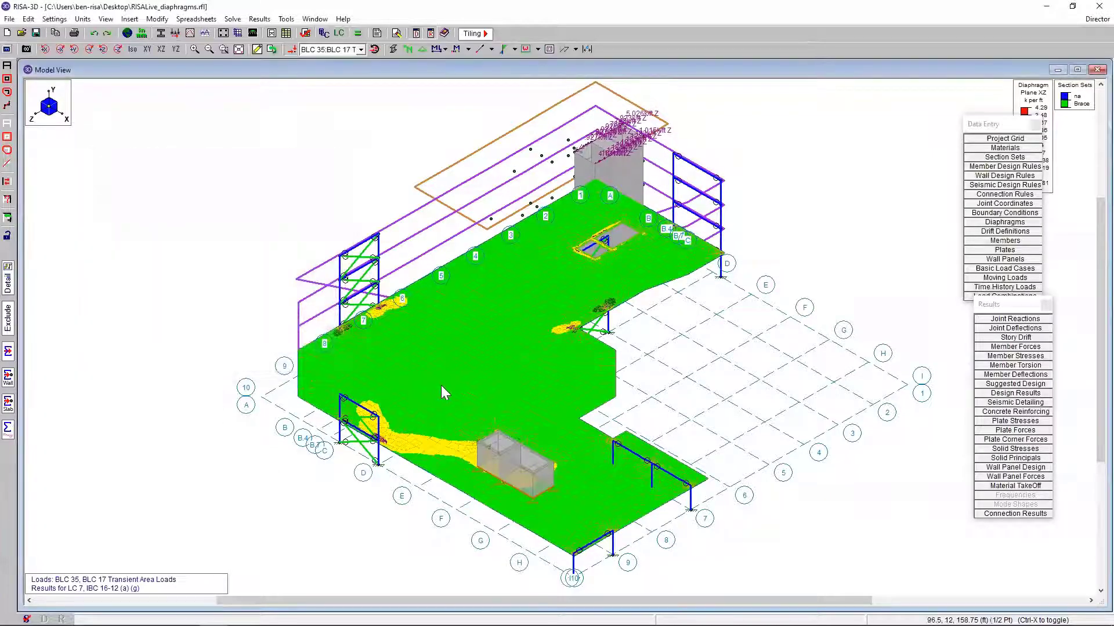
left_click_drag(995, 125, 936, 127)
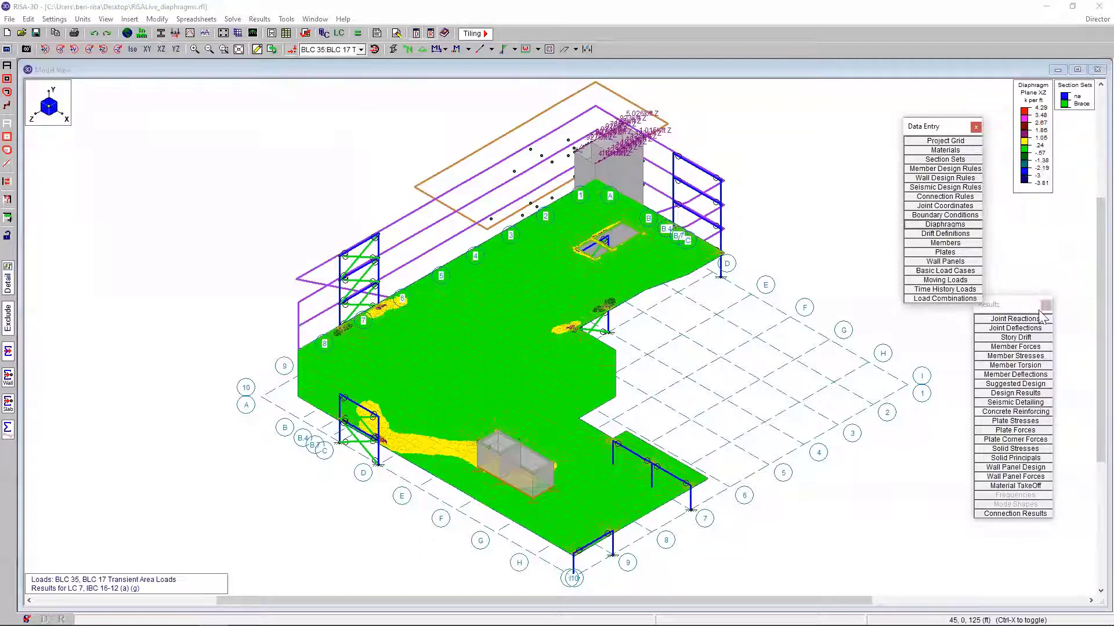
left_click_drag(1031, 312, 1060, 312)
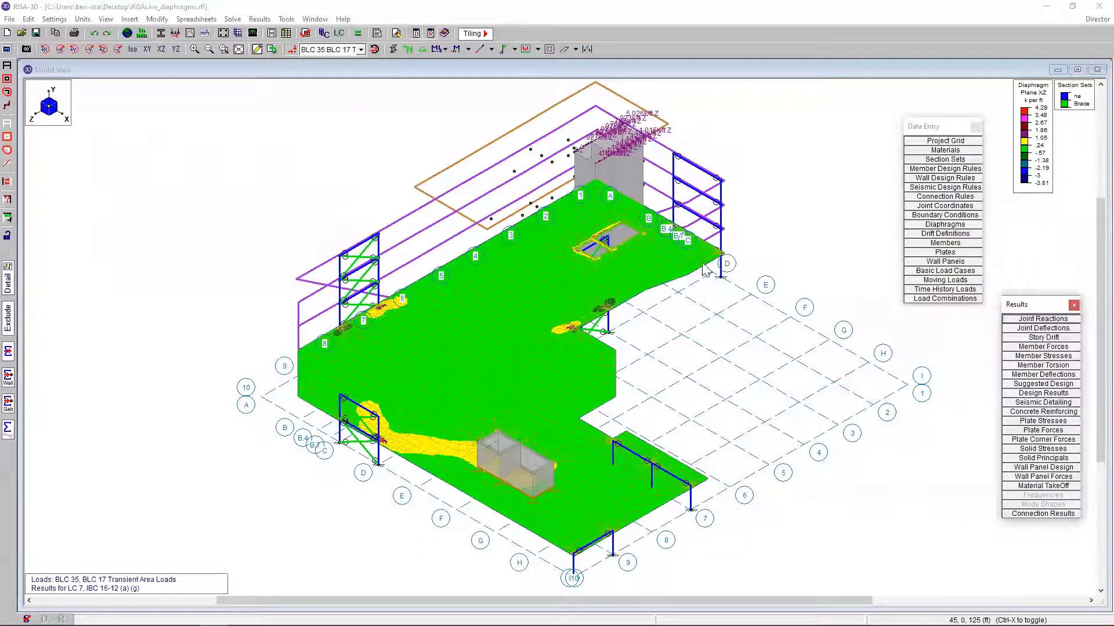
Display BLC 28 Semi-Rigid Wind Load +X with the diaphragm contours and examine the area between the braced frame and the low wall core.
left_click(358, 50)
scroll(391, 104, "up", 4)
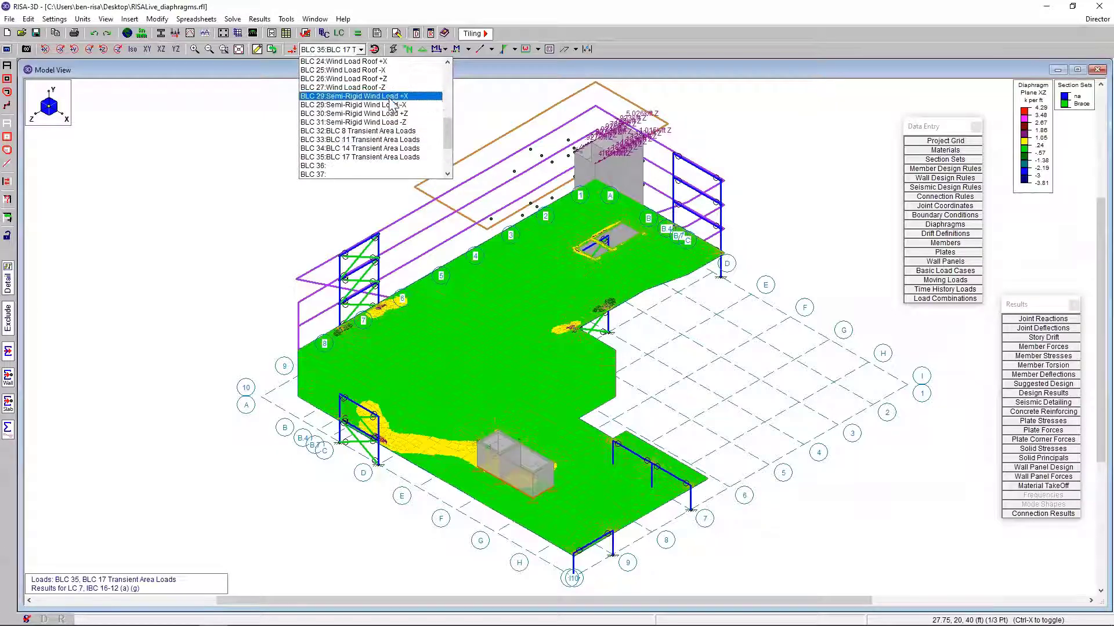
left_click(389, 95)
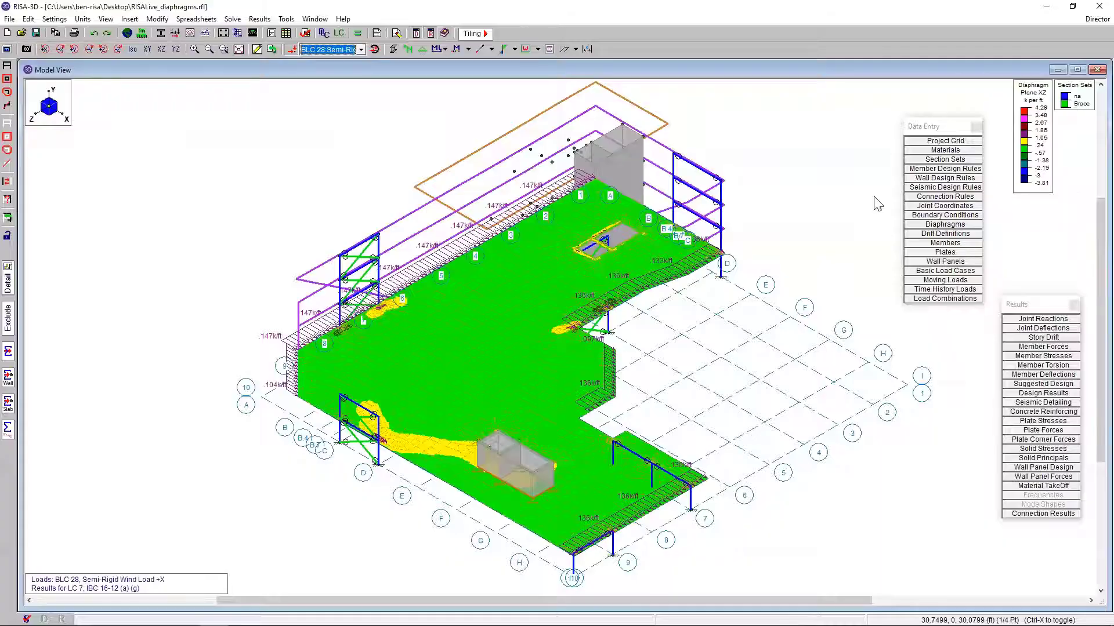
scroll(406, 455, "up", 3)
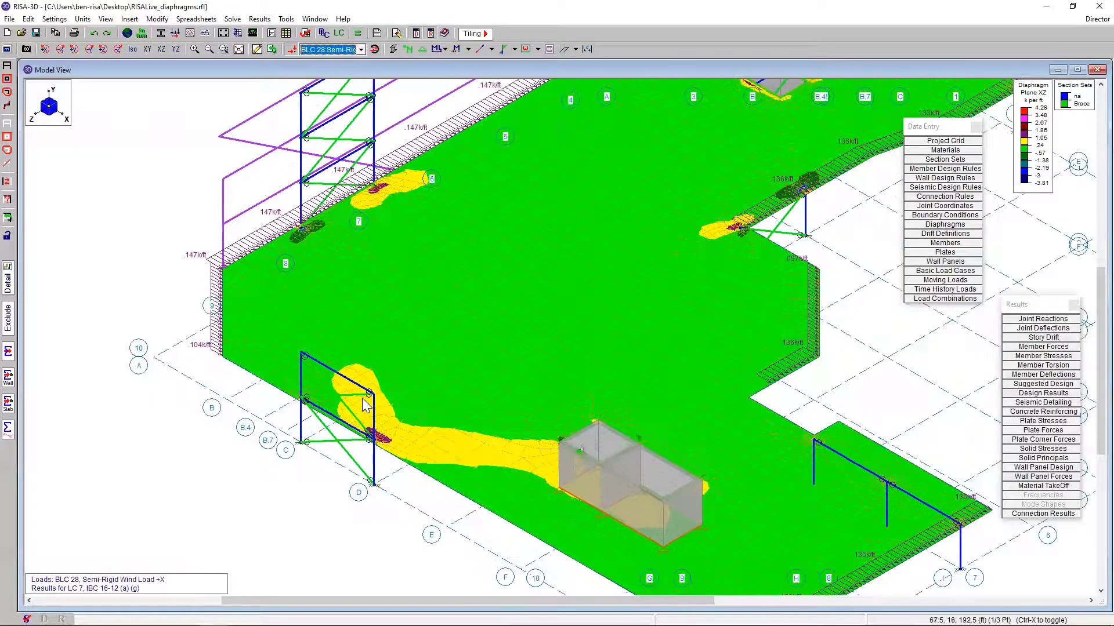
scroll(366, 406, "down", 3)
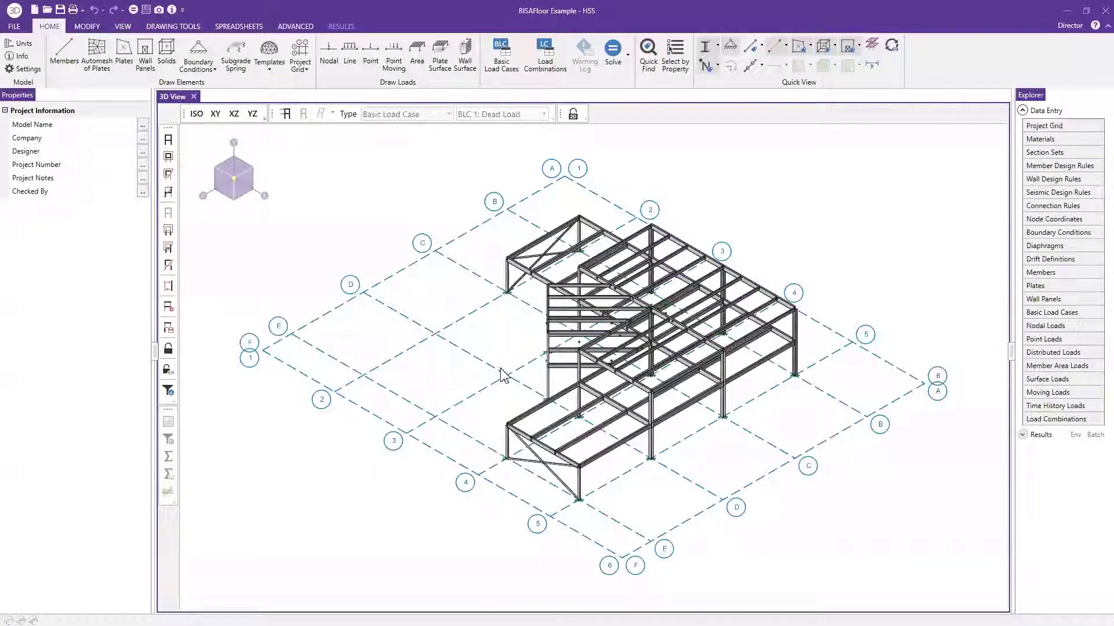
In the RISAFloor Example - HSS model, review the rigid diaphragm definition and show the diaphragm outline on the frame.
middle_click_drag(499, 377, 578, 366, "shift")
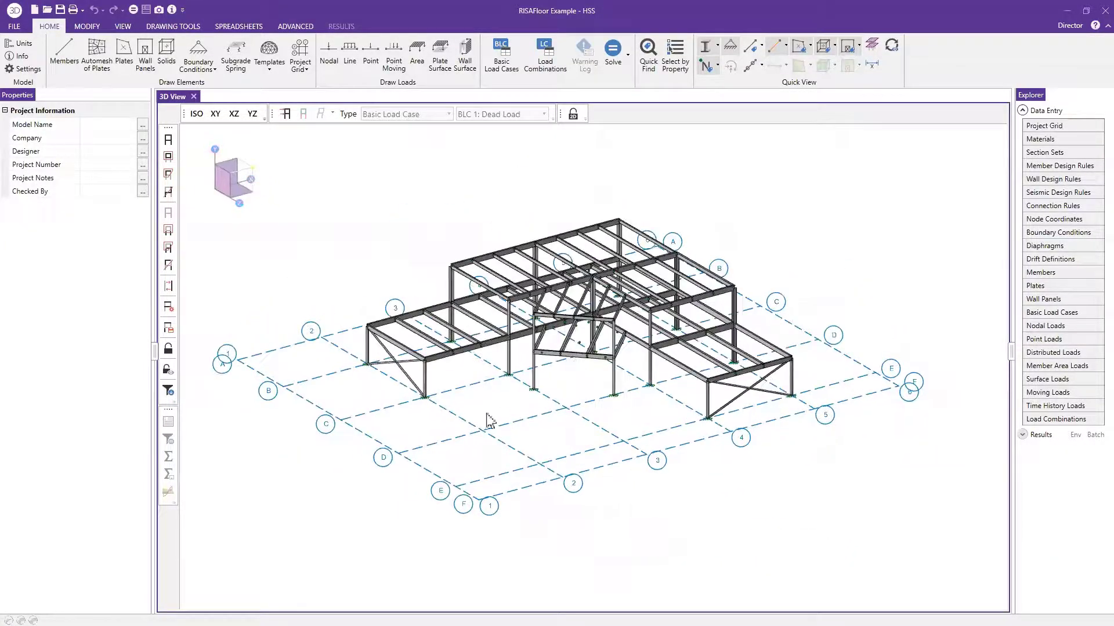
left_click(1044, 246)
left_click_drag(254, 114, 283, 342)
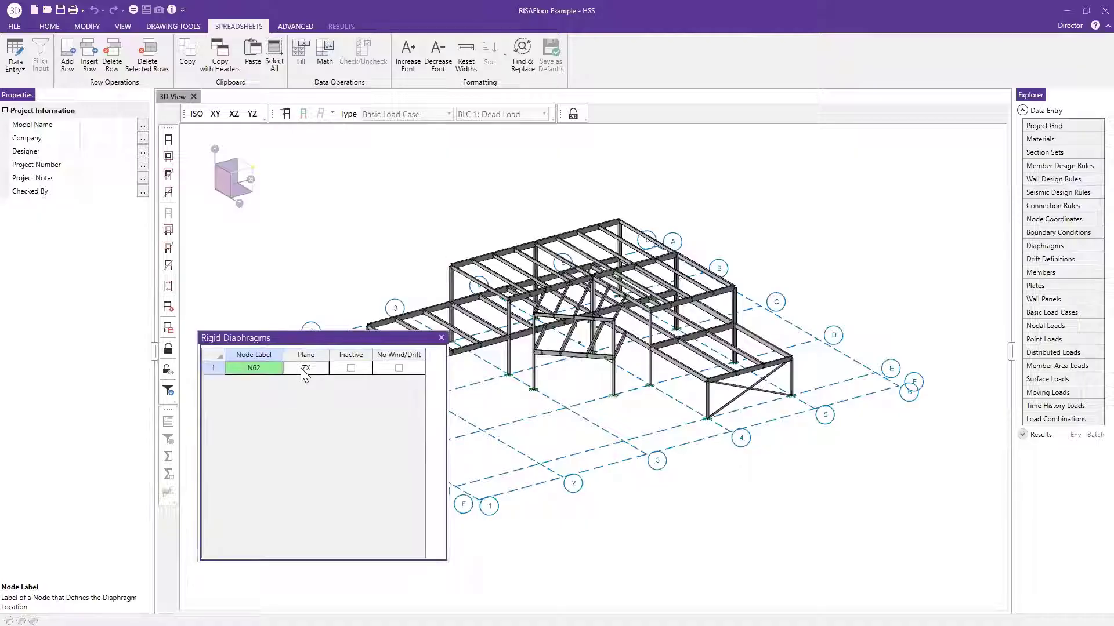
left_click(50, 26)
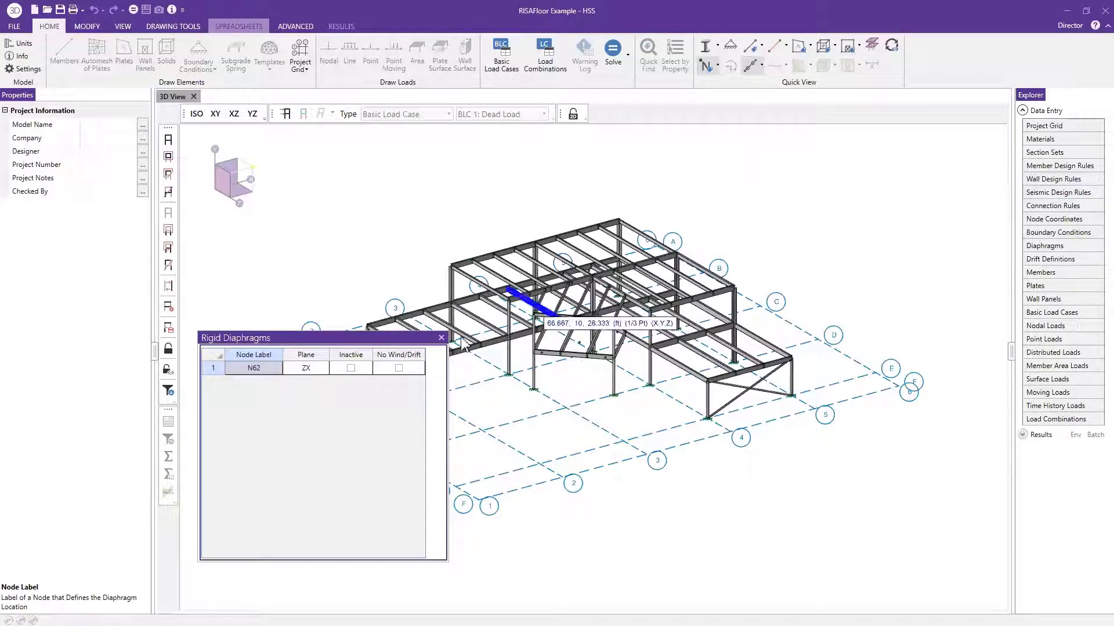
left_click(441, 338)
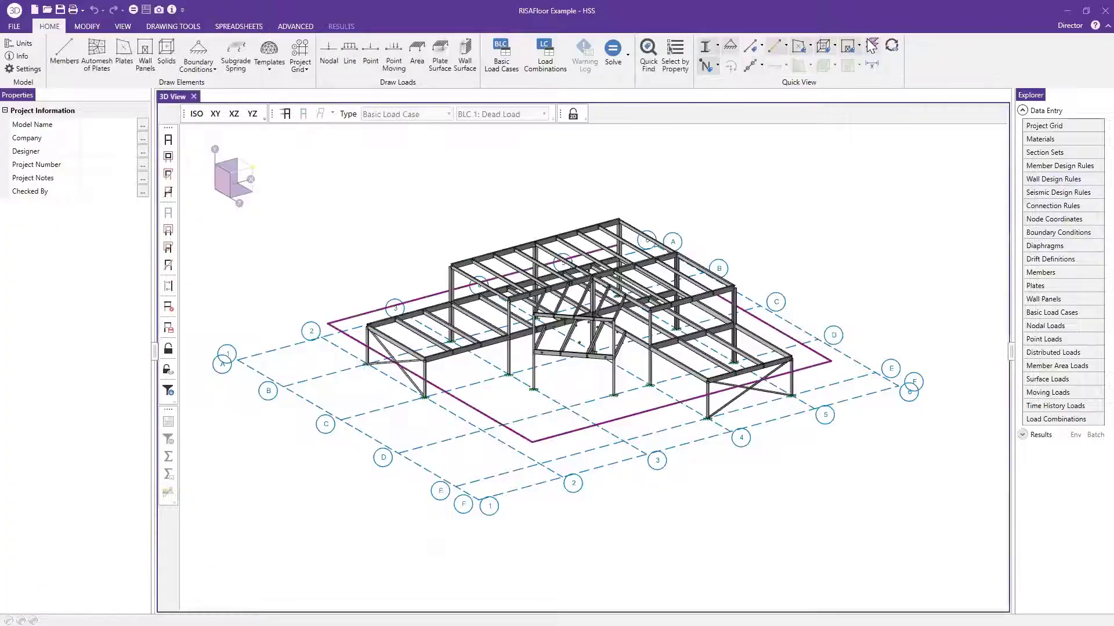
middle_click_drag(616, 255, 522, 290, "shift")
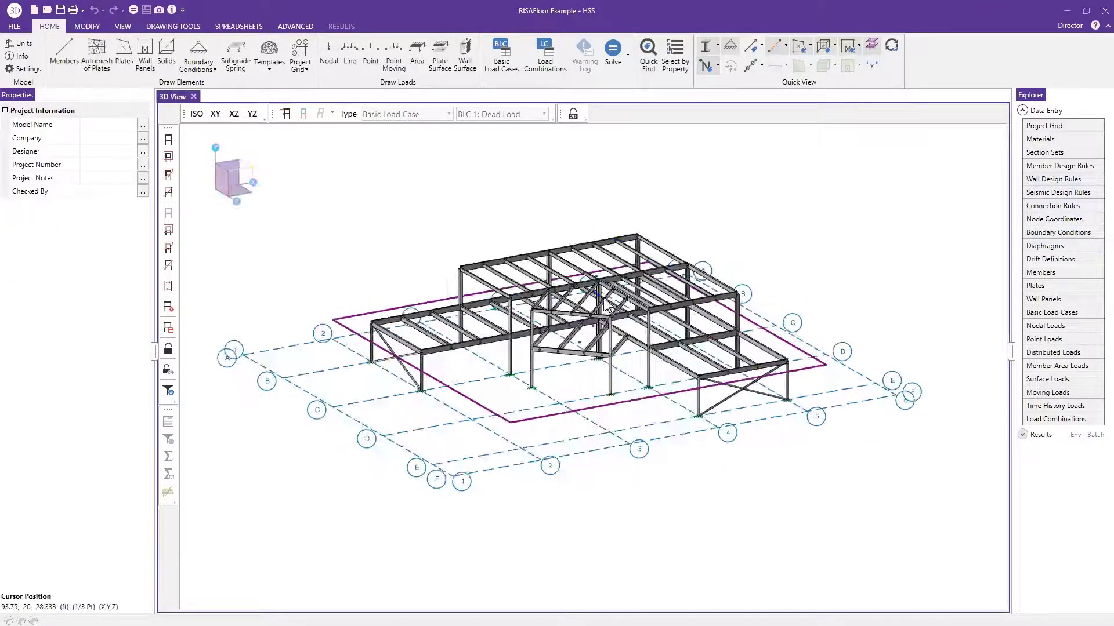
Display the frame members as single lines and turn on the node labels.
scroll(455, 263, "up", 5)
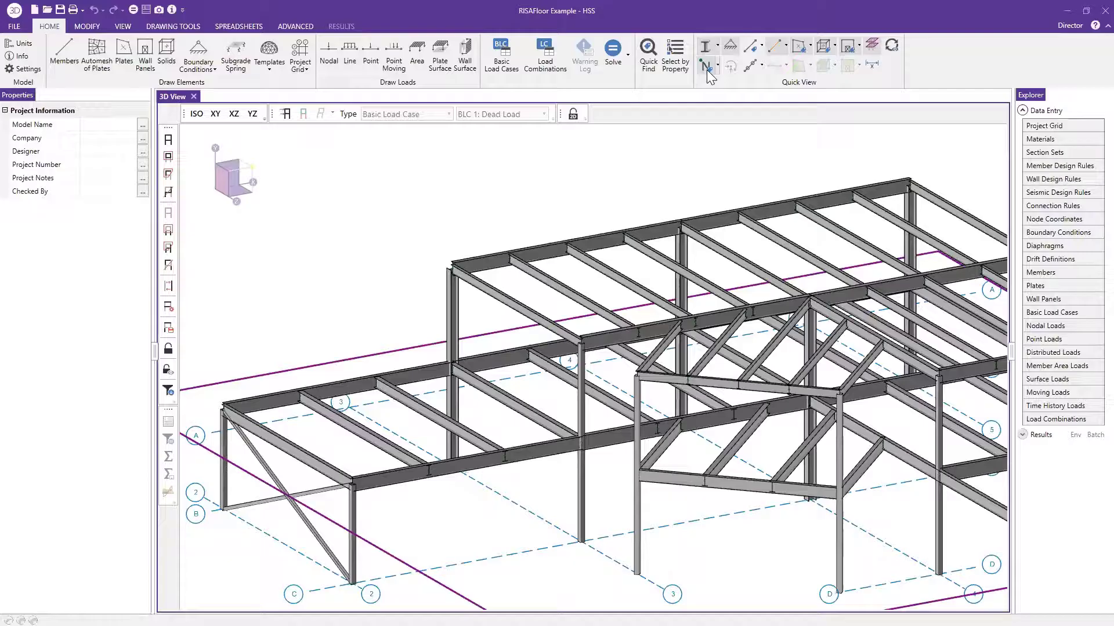
left_click(705, 46)
left_click(704, 66)
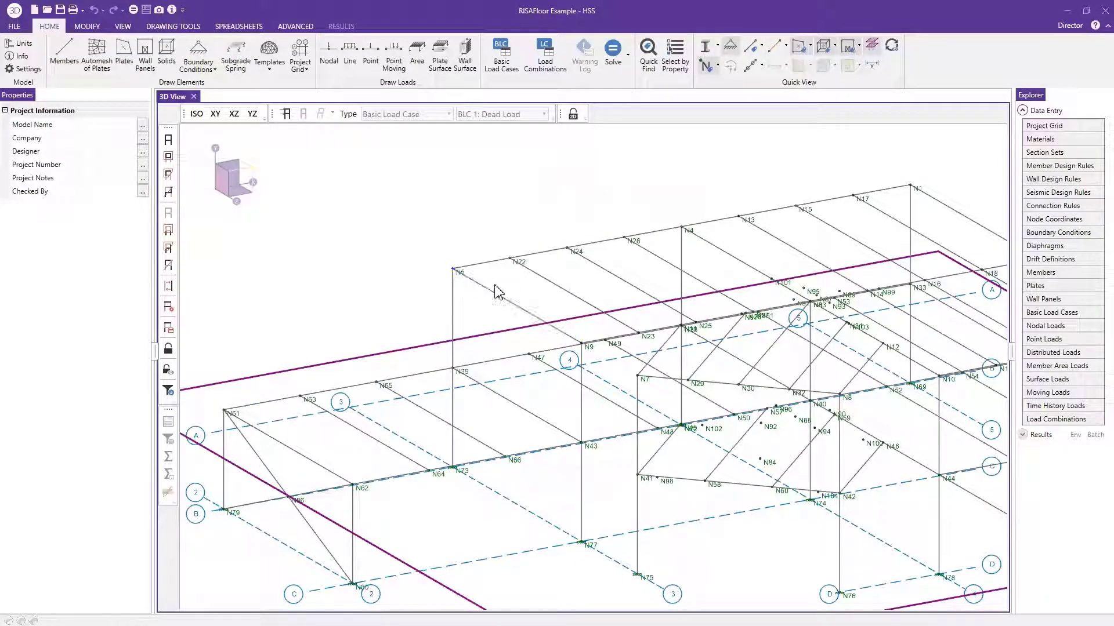
Add a second rigid diaphragm at node N5 in the ZX plane, deleting the surplus third row of the diaphragm list.
left_click(1078, 246)
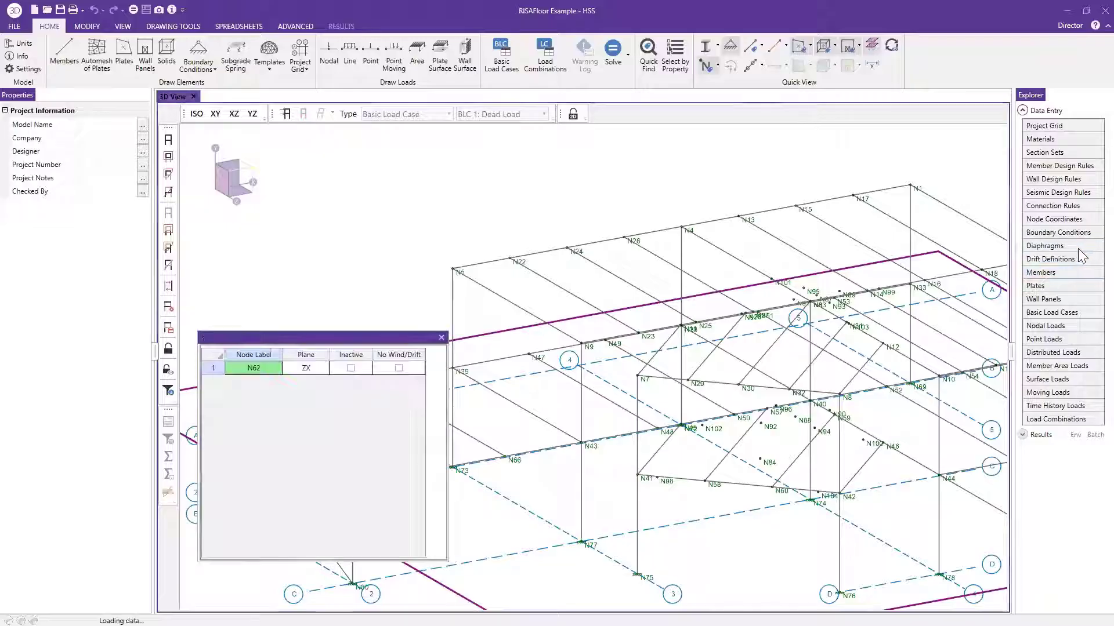
left_click(240, 366)
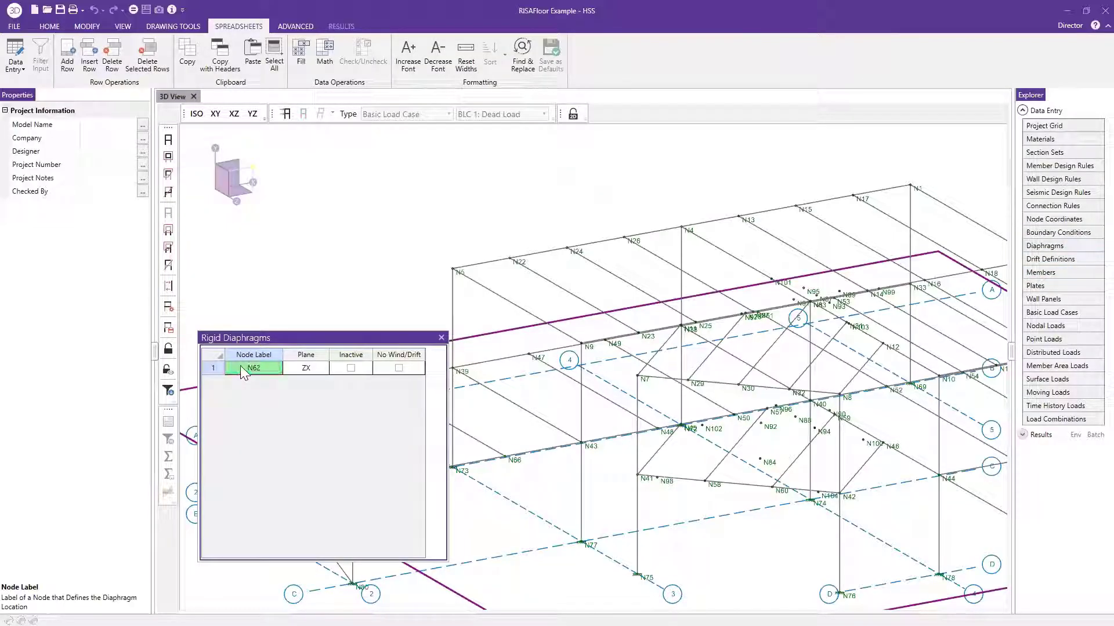
key("Return")
key("Return")
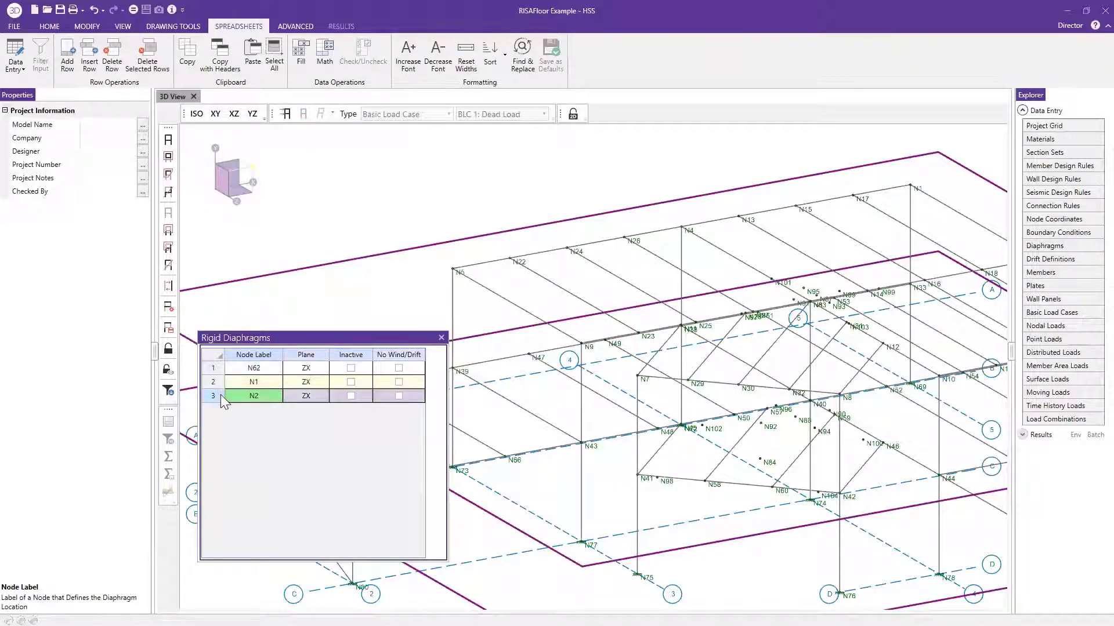
right_click(220, 393)
left_click(271, 115)
type("N5")
key("Tab")
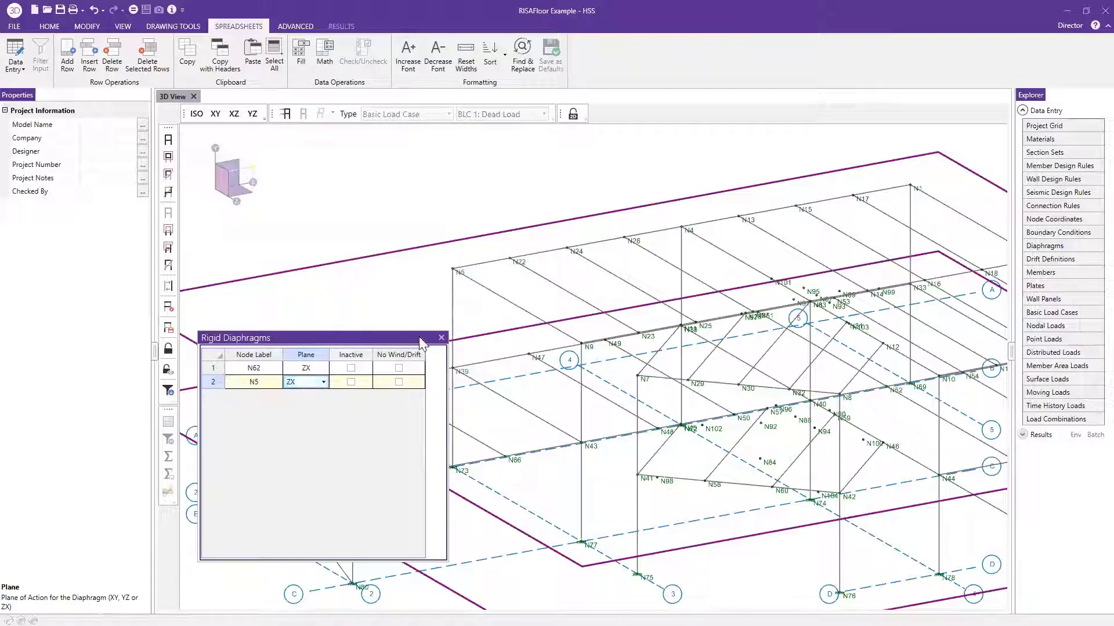
left_click(441, 338)
scroll(522, 360, "down", 5)
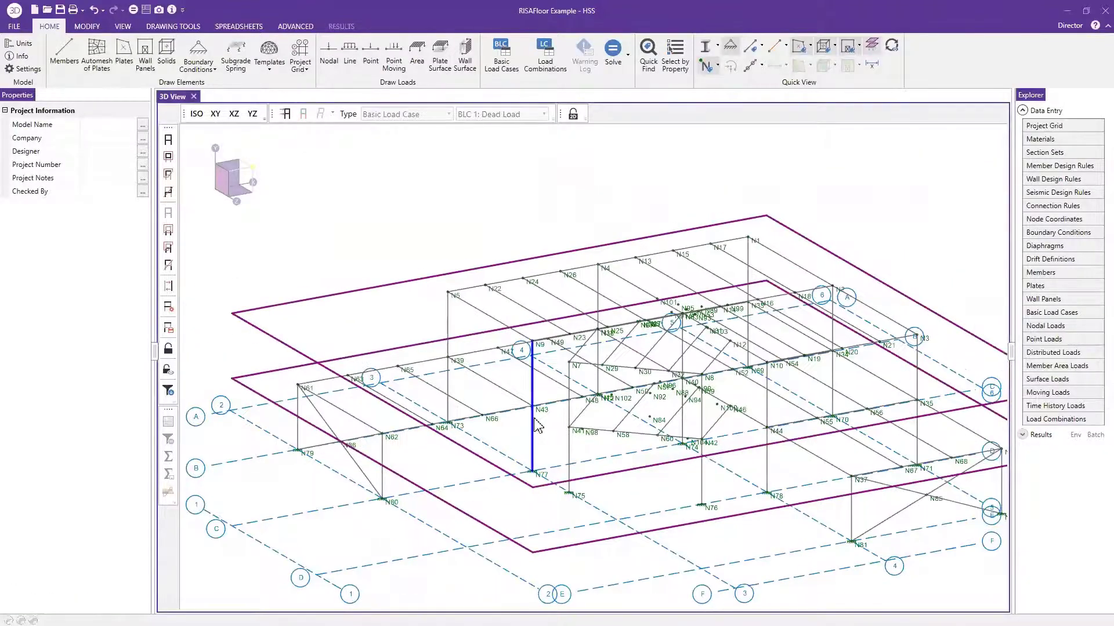
middle_click_drag(522, 359, 555, 446)
scroll(601, 374, "down", 3)
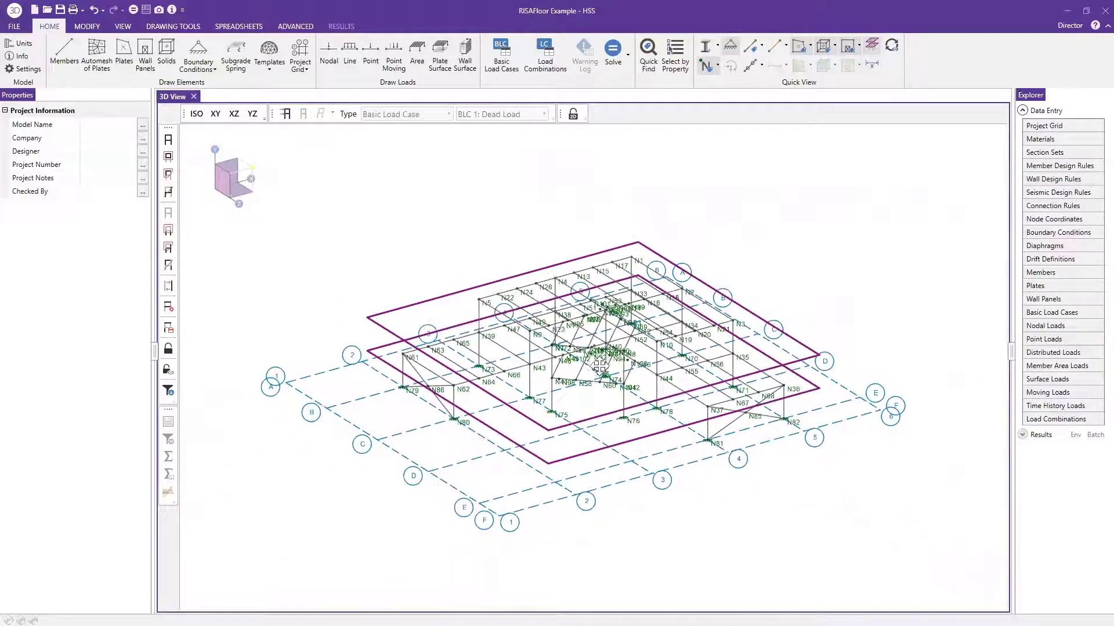